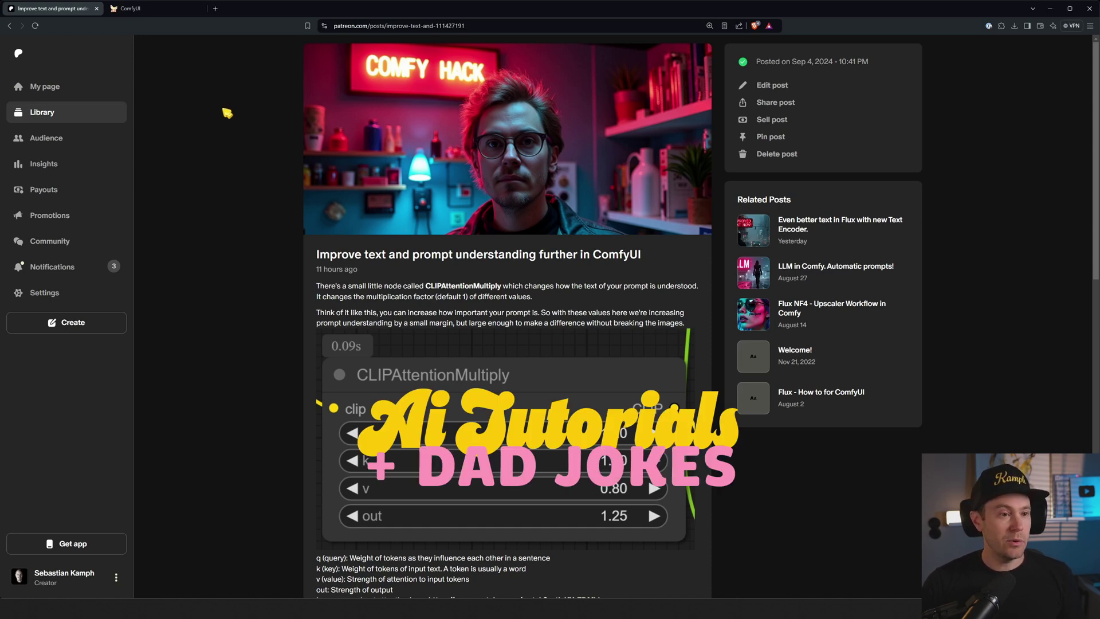
Step: Examine the CLIPAttentionMultiply node in the ComfyUI workflow and its explanation in the Patreon post
{"action": "left_click", "coordinate": [167, 11]}
{"action": "scroll", "coordinate": [318, 197], "scroll_direction": "up", "scroll_amount": 12}
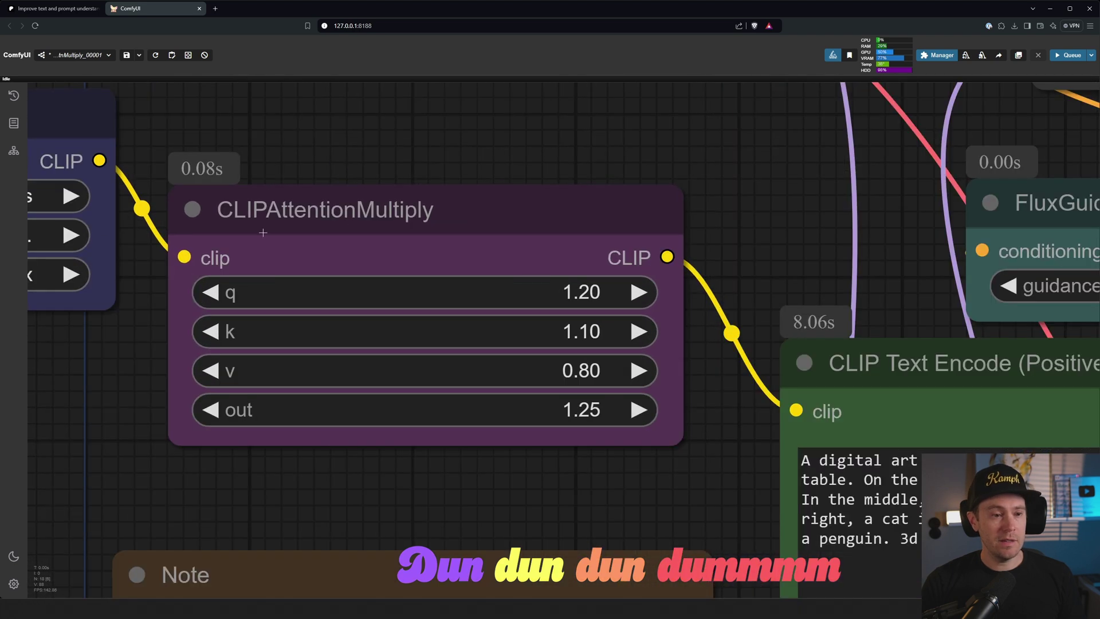
{"action": "left_click", "coordinate": [75, 12]}
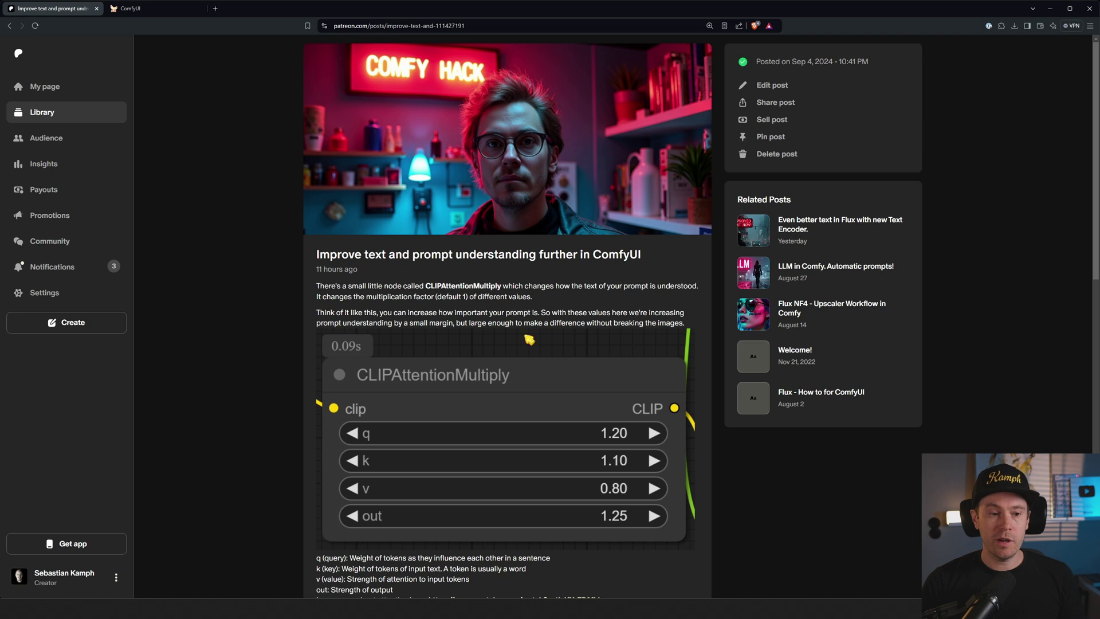
{"action": "scroll", "coordinate": [280, 344], "scroll_direction": "down", "scroll_amount": 2}
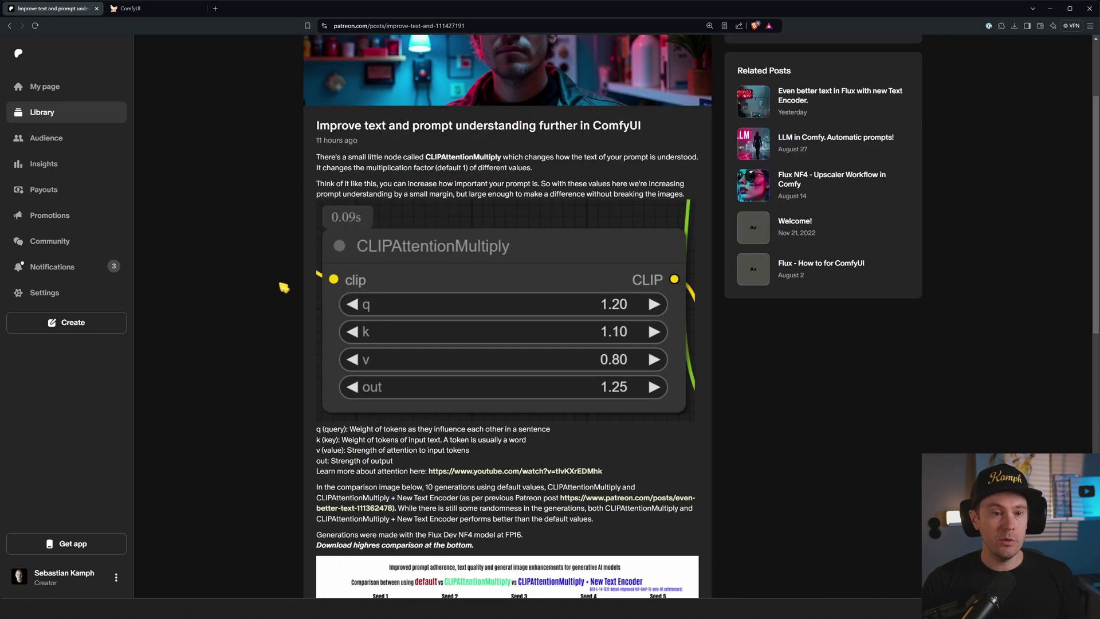
{"action": "scroll", "coordinate": [284, 287], "scroll_direction": "up", "scroll_amount": 2}
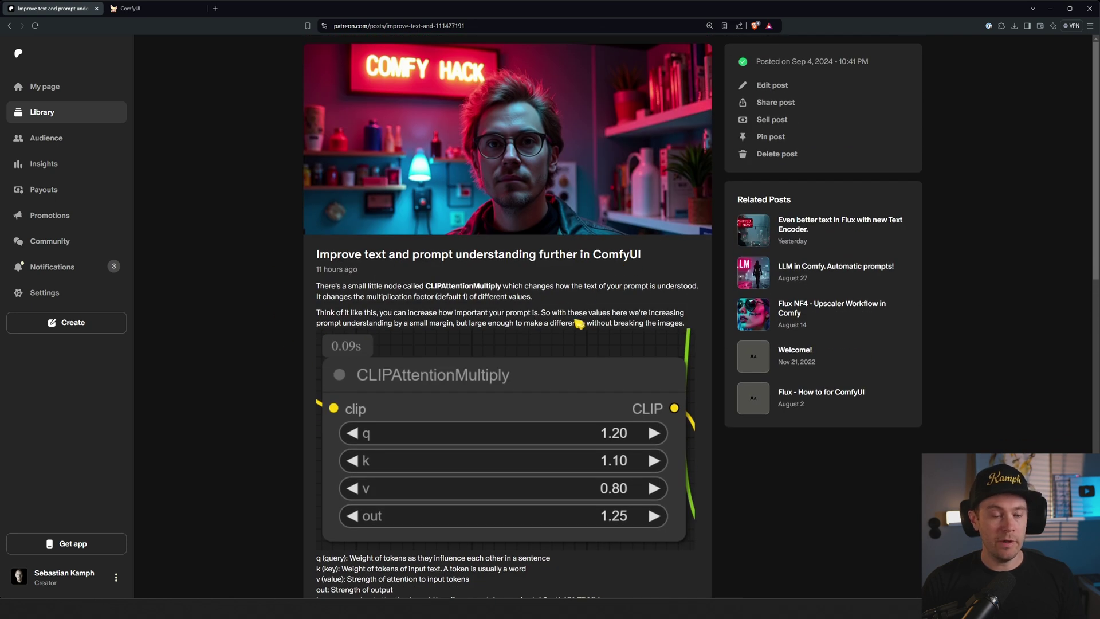
Step: Review the ten-seed comparison grid embedded further down in the Patreon post
{"action": "scroll", "coordinate": [573, 321], "scroll_direction": "down", "scroll_amount": 5}
{"action": "scroll", "coordinate": [785, 388], "scroll_direction": "down", "scroll_amount": 6}
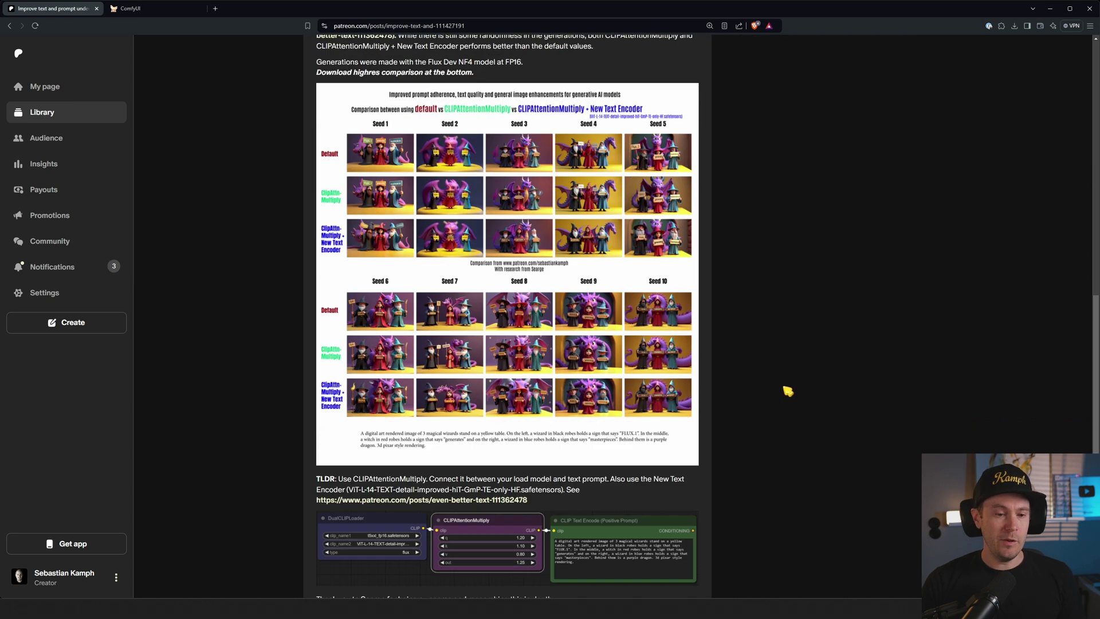
{"action": "scroll", "coordinate": [808, 402], "scroll_direction": "up", "scroll_amount": 3}
{"action": "scroll", "coordinate": [798, 405], "scroll_direction": "up", "scroll_amount": 1}
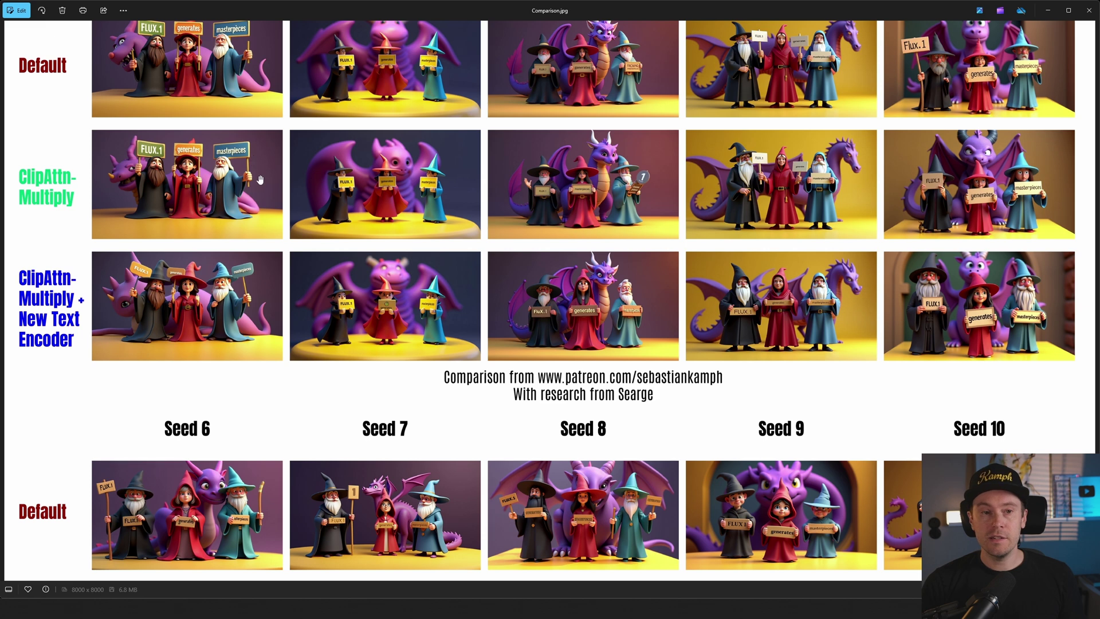
Step: Look over the full Comparison.jpg grid, from the heading and seeds 1 to 5 down to seeds 6 to 10
{"action": "scroll", "coordinate": [260, 180], "scroll_direction": "down", "scroll_amount": 4}
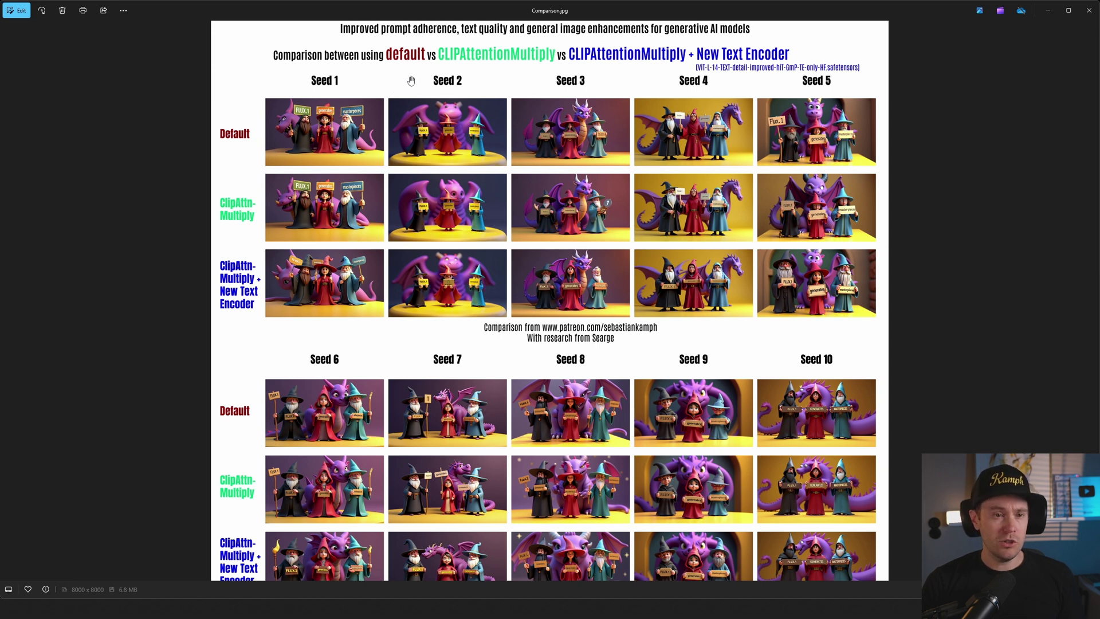
{"action": "scroll", "coordinate": [598, 416], "scroll_direction": "down", "scroll_amount": 3}
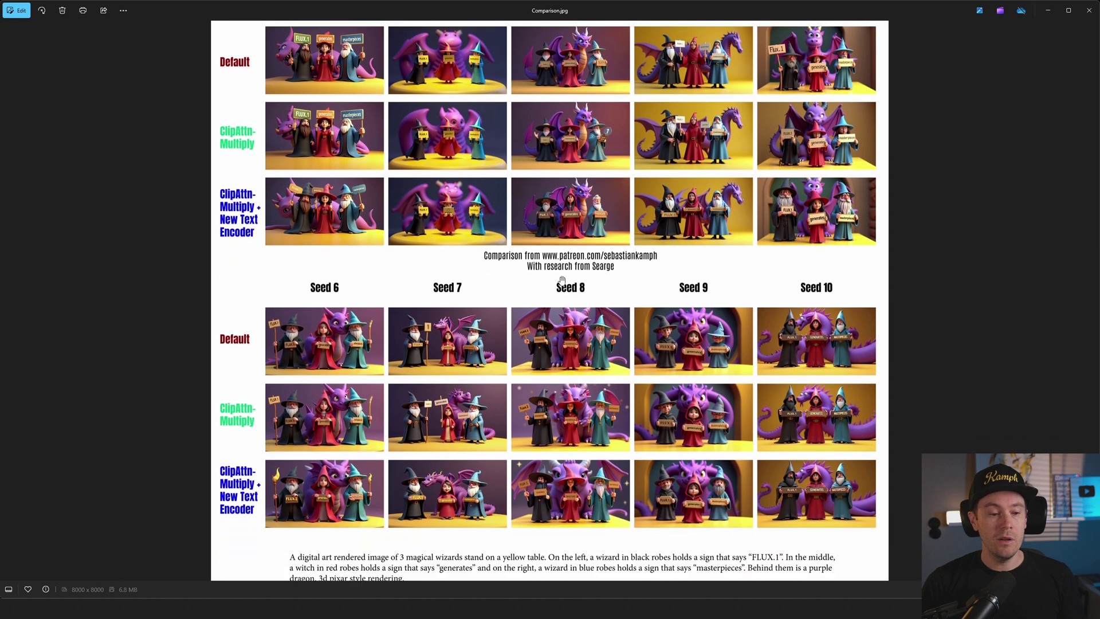
{"action": "scroll", "coordinate": [470, 490], "scroll_direction": "up", "scroll_amount": 2}
{"action": "scroll", "coordinate": [415, 542], "scroll_direction": "up", "scroll_amount": 1}
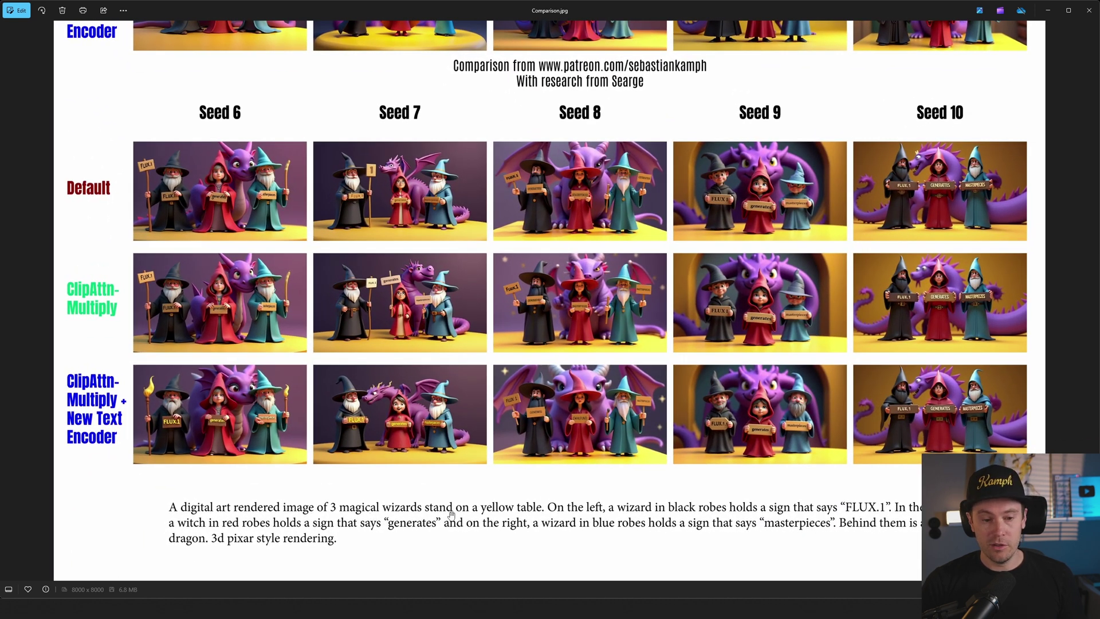
Step: Inspect the seed 9 signs up close and check the lower-row images against the prompt written beneath the grid
{"action": "scroll", "coordinate": [553, 564], "scroll_direction": "up", "scroll_amount": 2}
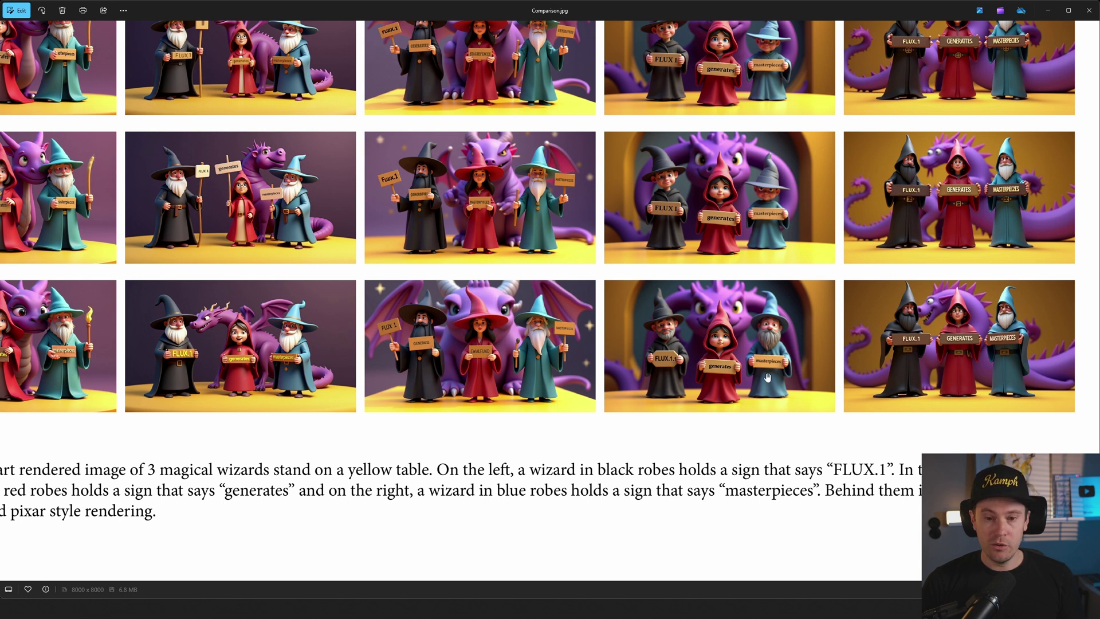
{"action": "scroll", "coordinate": [737, 366], "scroll_direction": "up", "scroll_amount": 4}
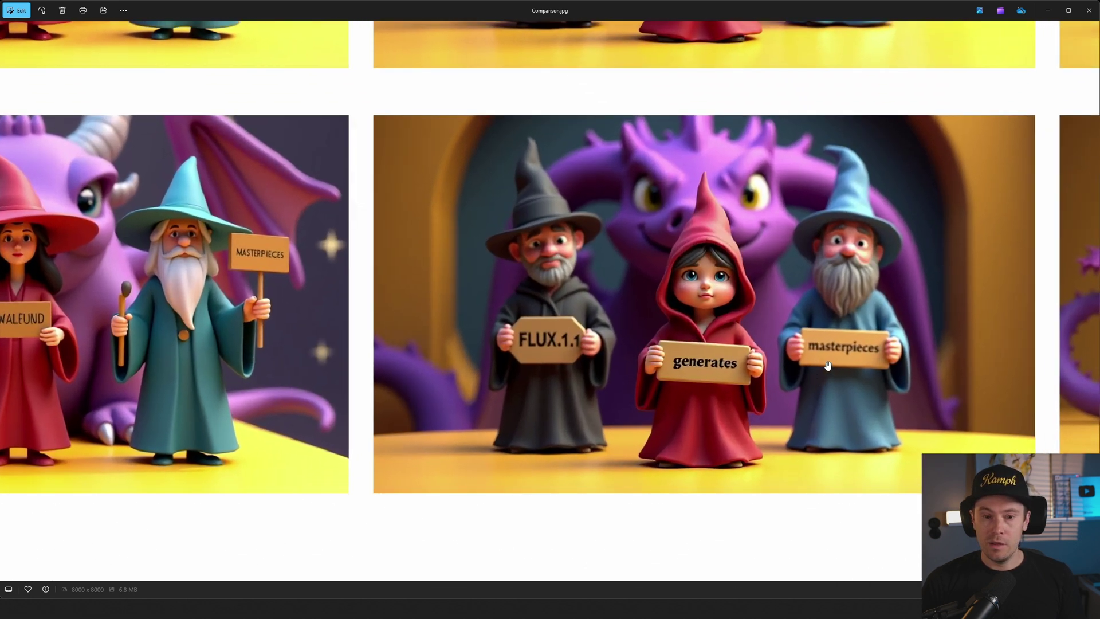
{"action": "scroll", "coordinate": [831, 370], "scroll_direction": "down", "scroll_amount": 5}
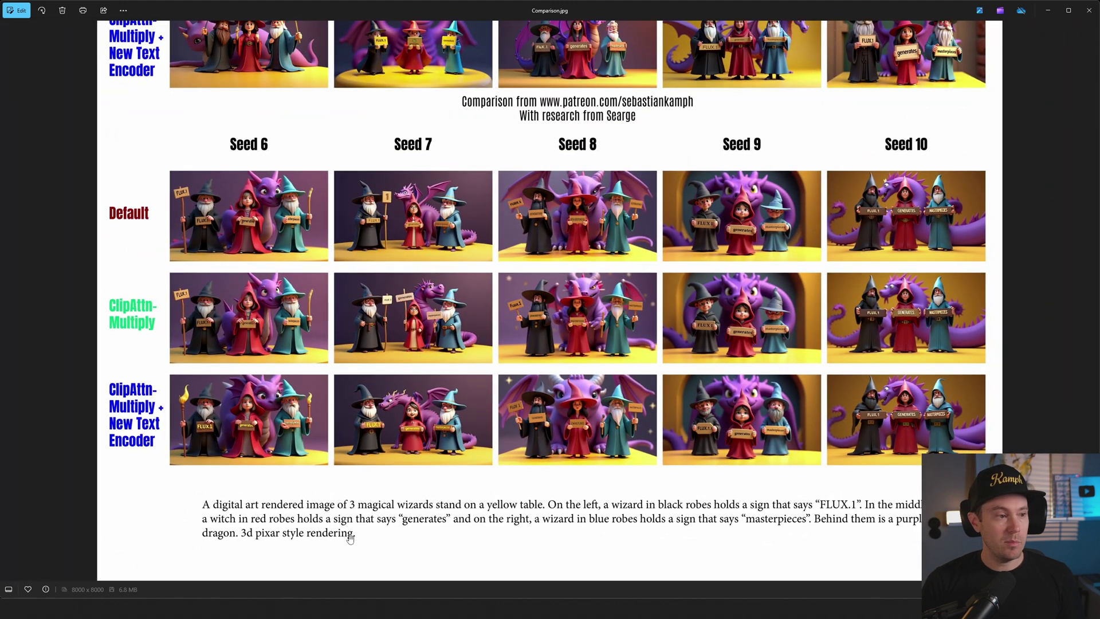
{"action": "scroll", "coordinate": [448, 465], "scroll_direction": "up", "scroll_amount": 1}
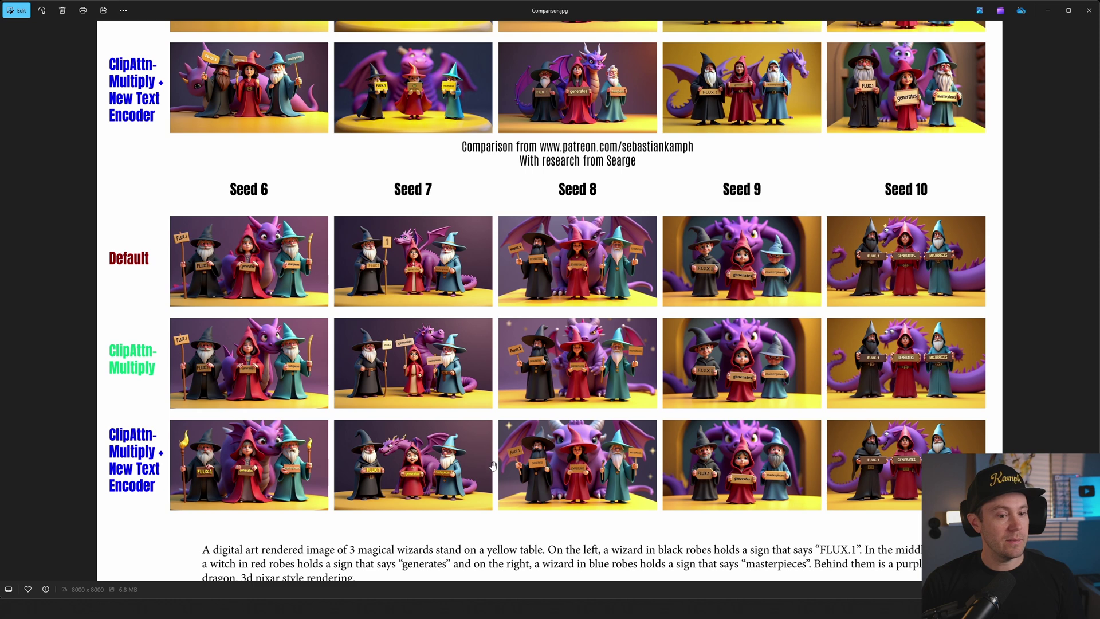
{"action": "scroll", "coordinate": [493, 465], "scroll_direction": "down", "scroll_amount": 2}
{"action": "scroll", "coordinate": [493, 465], "scroll_direction": "up", "scroll_amount": 2}
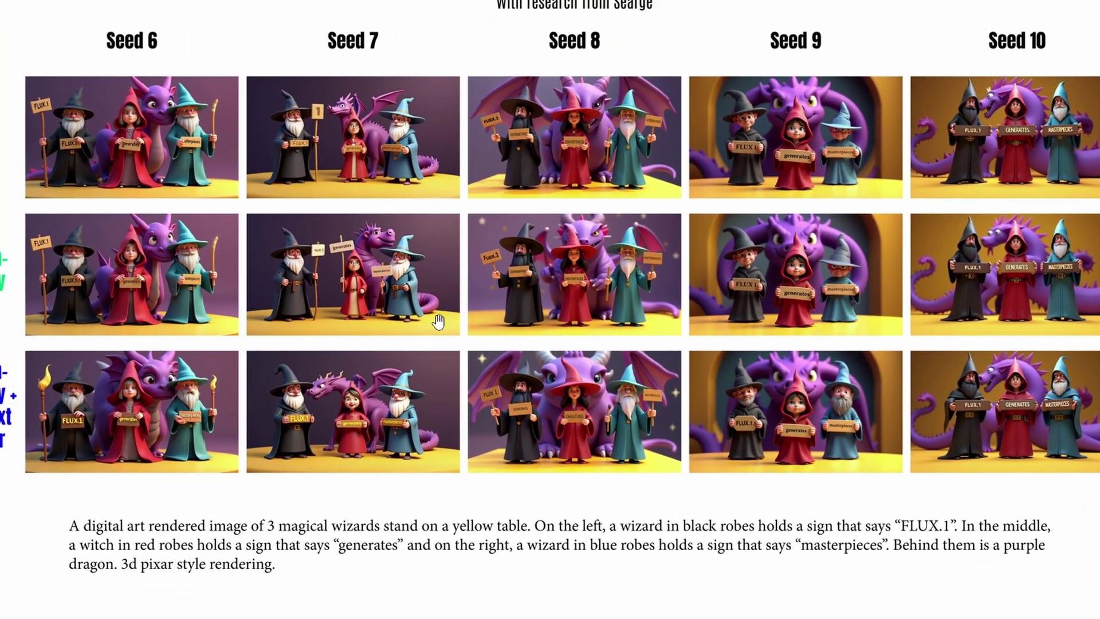
Step: Read the New Text Encoder file name in the comparison heading, then return to the whole image
{"action": "scroll", "coordinate": [466, 439], "scroll_direction": "up", "scroll_amount": 8}
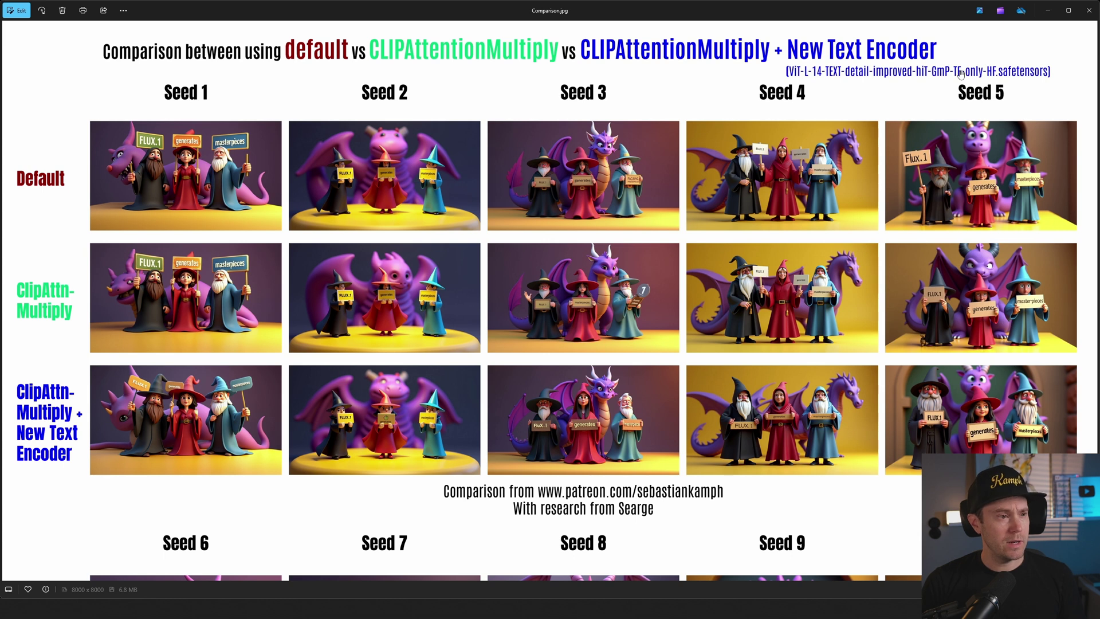
{"action": "scroll", "coordinate": [834, 60], "scroll_direction": "up", "scroll_amount": 4}
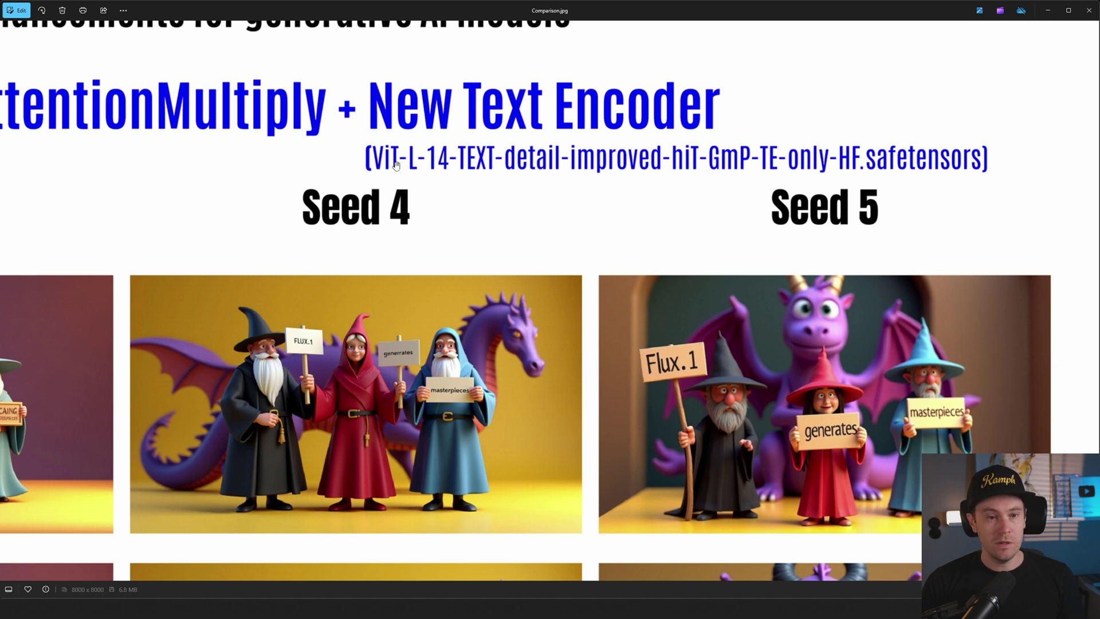
{"action": "scroll", "coordinate": [431, 169], "scroll_direction": "down", "scroll_amount": 5}
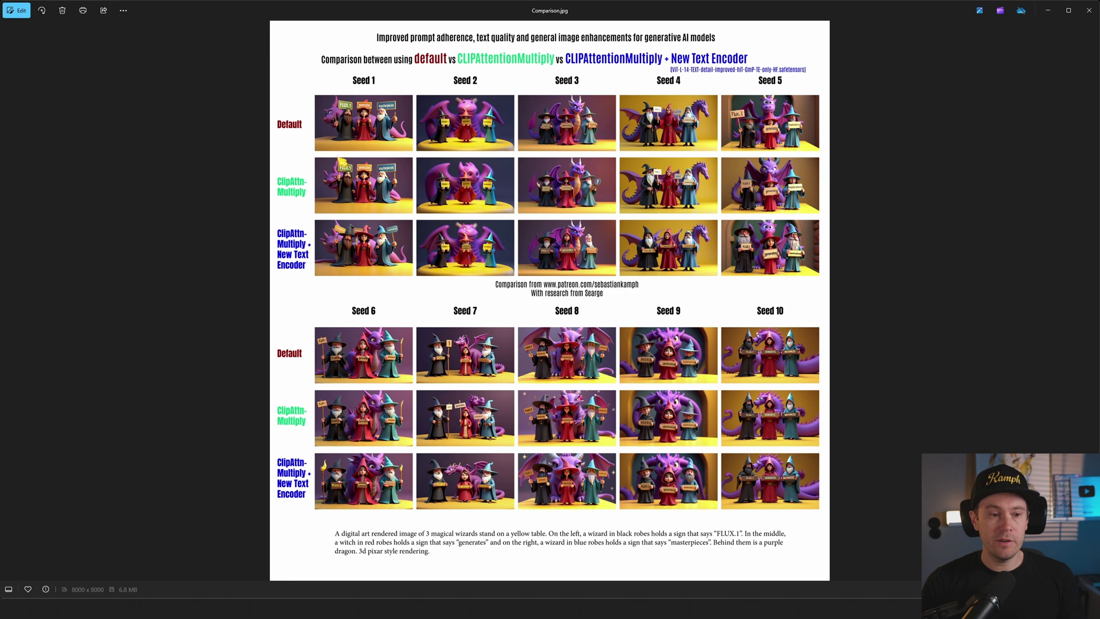
Step: Compare the seed 1 images across the Default, ClipAttn-Multiply and ClipAttn-Multiply + New Text Encoder rows
{"action": "scroll", "coordinate": [341, 166], "scroll_direction": "up", "scroll_amount": 4}
{"action": "scroll", "coordinate": [338, 171], "scroll_direction": "up", "scroll_amount": 5}
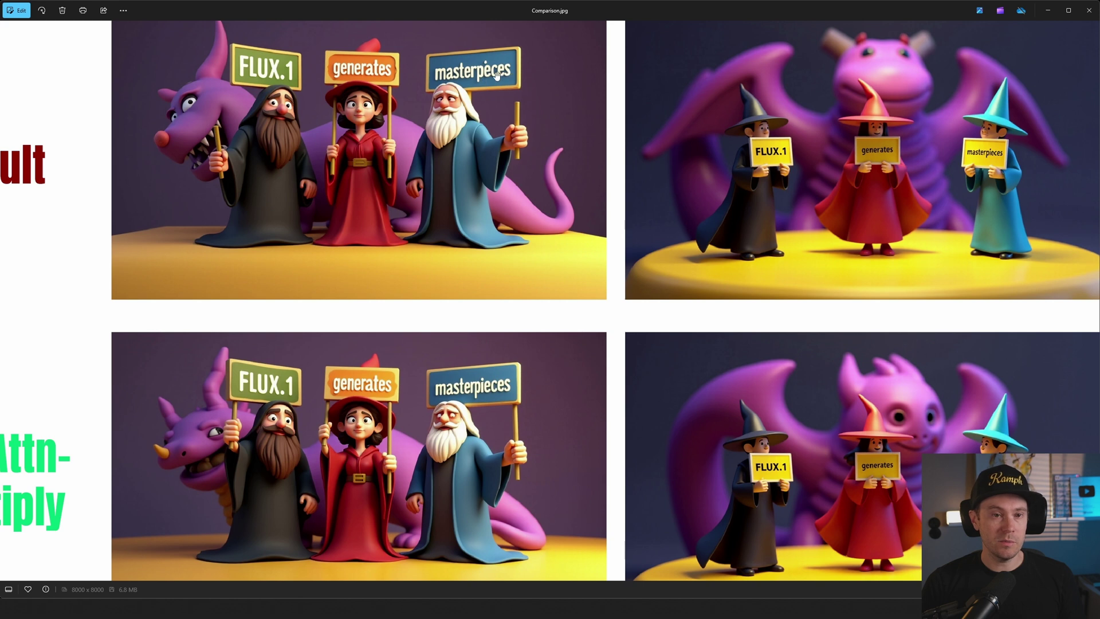
{"action": "left_click_drag", "start_coordinate": [496, 458], "coordinate": [584, 316]}
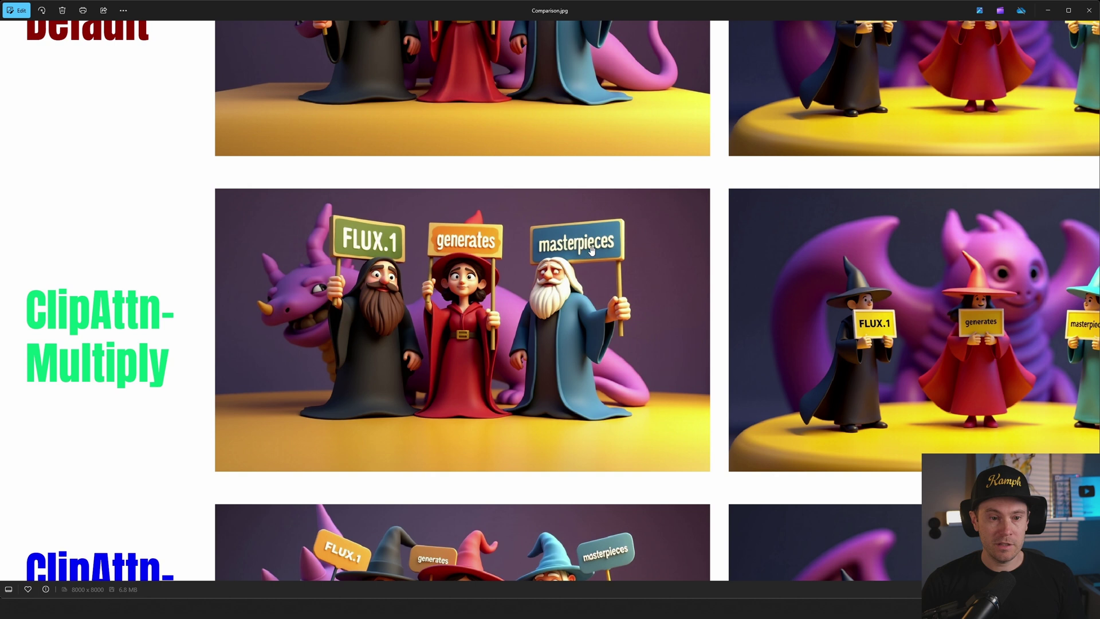
{"action": "left_click_drag", "start_coordinate": [573, 503], "coordinate": [573, 287]}
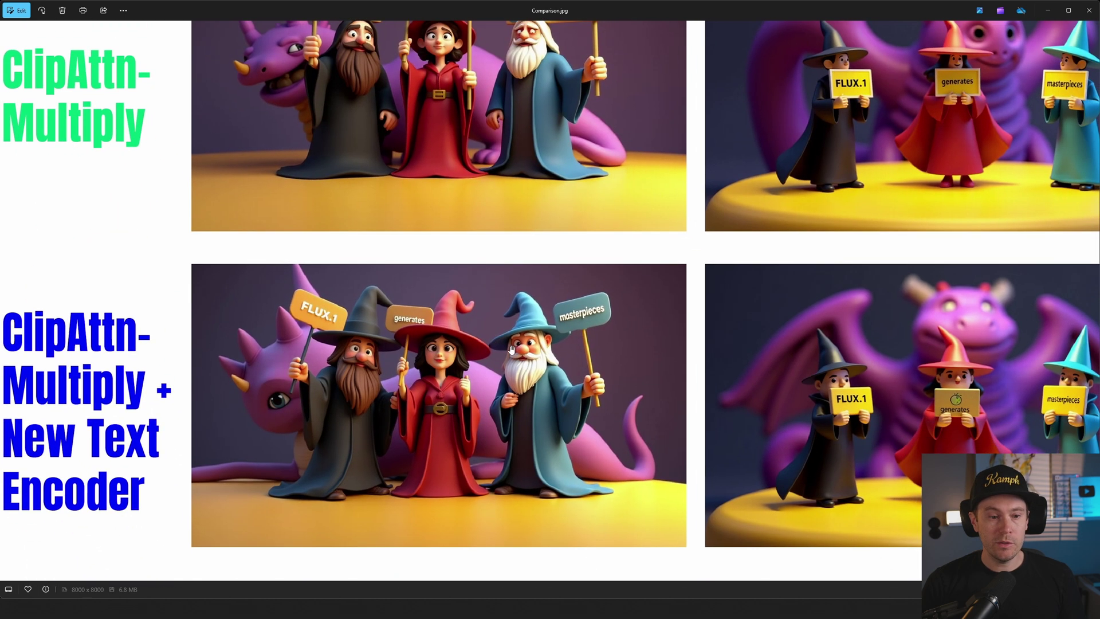
{"action": "left_click_drag", "start_coordinate": [512, 350], "coordinate": [545, 300]}
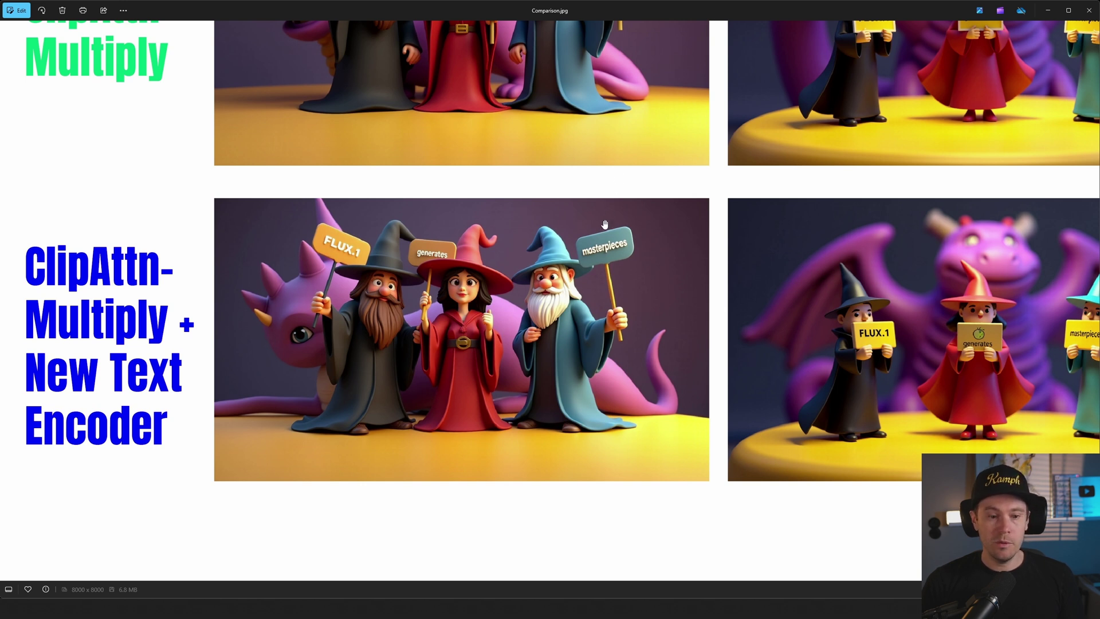
{"action": "left_click_drag", "start_coordinate": [600, 243], "coordinate": [577, 394]}
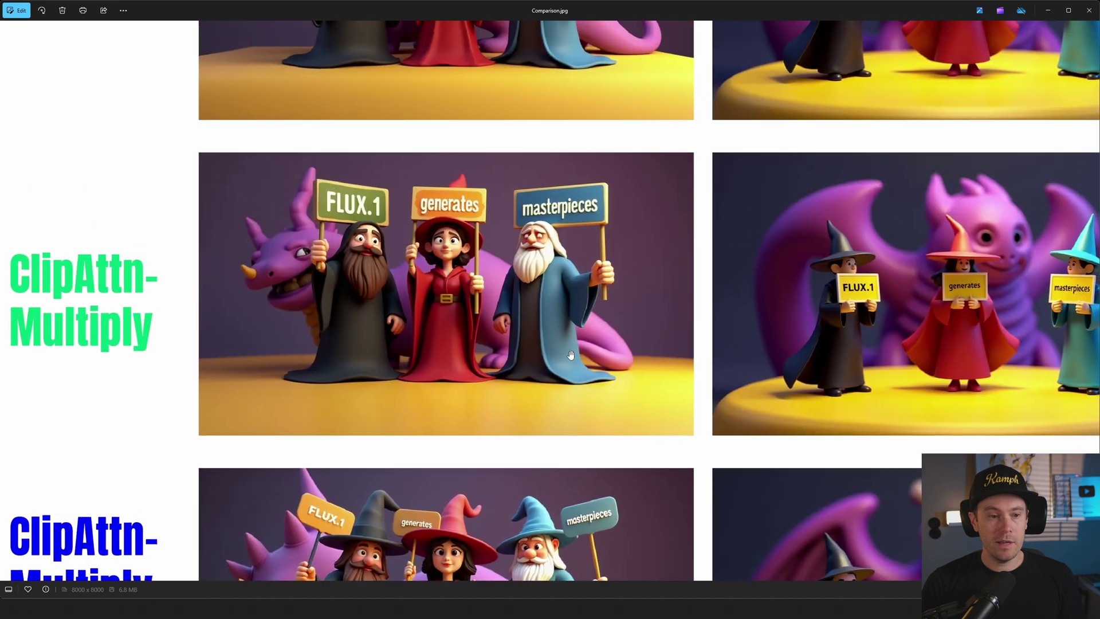
Step: Compare the sign text in the three seed 3 images, from Default to ClipAttn-Multiply + New Text Encoder
{"action": "left_click_drag", "start_coordinate": [713, 220], "coordinate": [500, 407]}
{"action": "left_click_drag", "start_coordinate": [760, 418], "coordinate": [547, 406]}
{"action": "left_click_drag", "start_coordinate": [763, 348], "coordinate": [527, 393]}
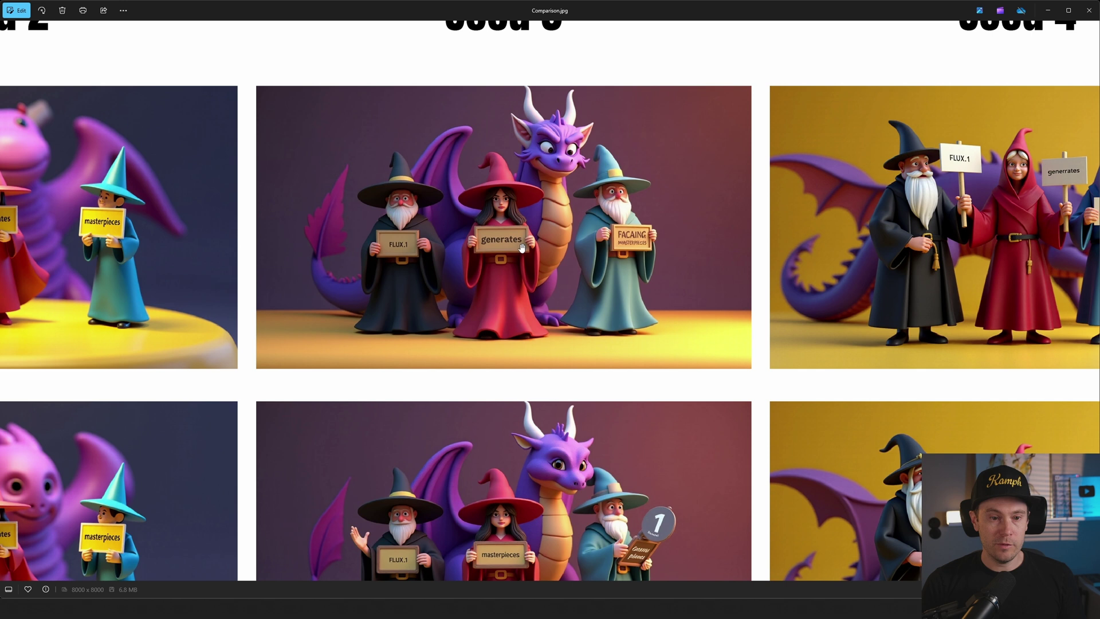
{"action": "scroll", "coordinate": [654, 245], "scroll_direction": "up", "scroll_amount": 4}
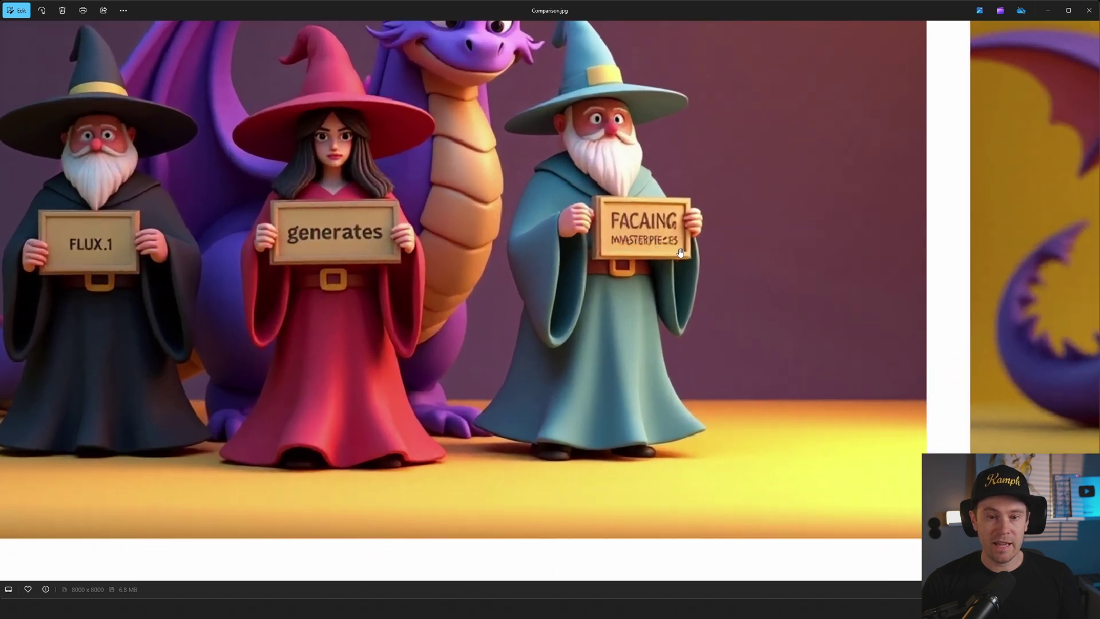
{"action": "scroll", "coordinate": [527, 351], "scroll_direction": "down", "scroll_amount": 2}
{"action": "left_click_drag", "start_coordinate": [543, 467], "coordinate": [578, 111]}
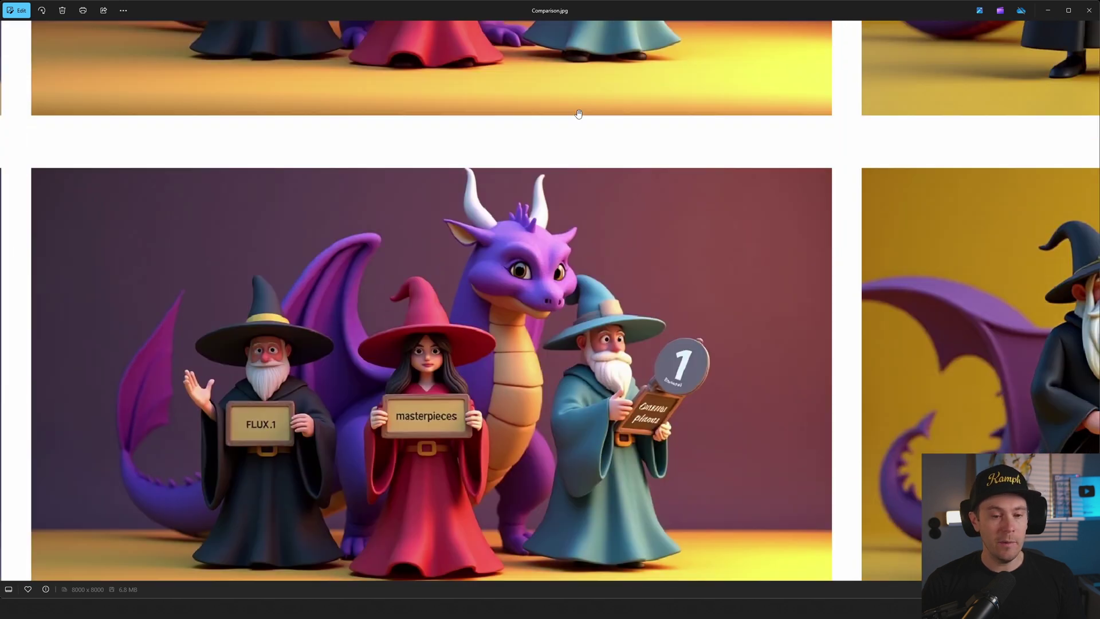
{"action": "left_click_drag", "start_coordinate": [518, 437], "coordinate": [561, 353]}
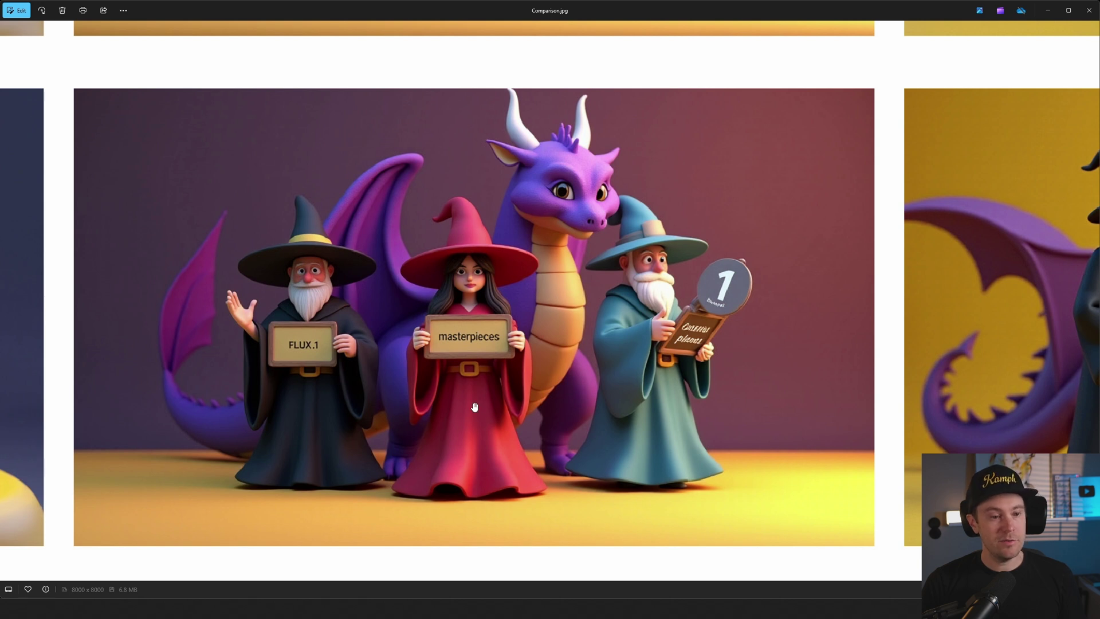
{"action": "left_click_drag", "start_coordinate": [516, 521], "coordinate": [508, 196]}
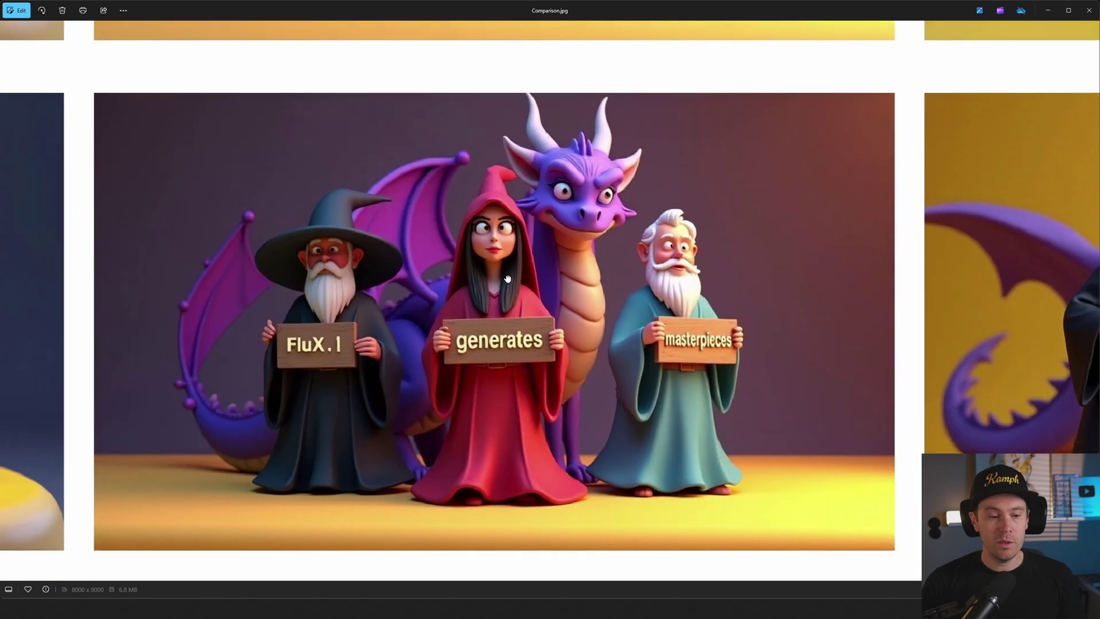
{"action": "scroll", "coordinate": [509, 267], "scroll_direction": "down", "scroll_amount": 2}
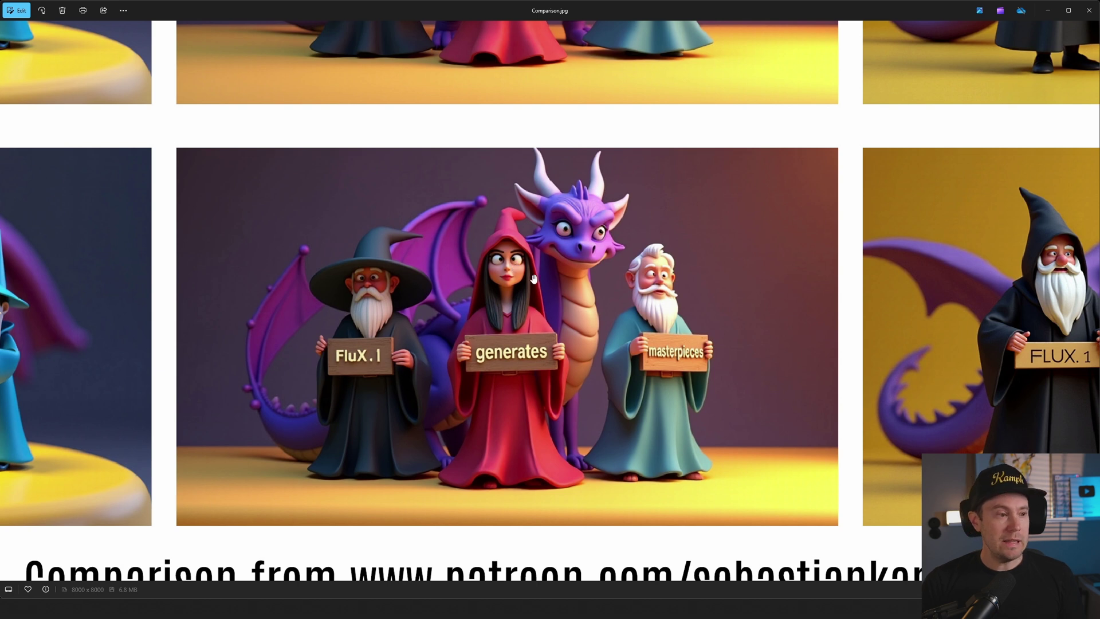
{"action": "scroll", "coordinate": [566, 355], "scroll_direction": "down", "scroll_amount": 2}
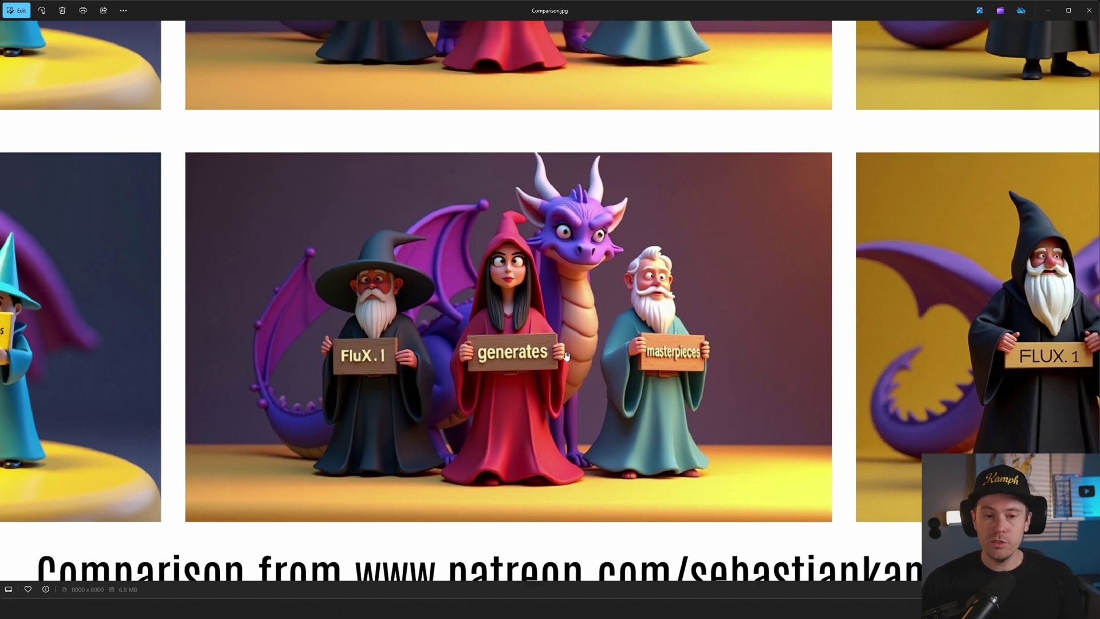
{"action": "scroll", "coordinate": [566, 356], "scroll_direction": "down", "scroll_amount": 3}
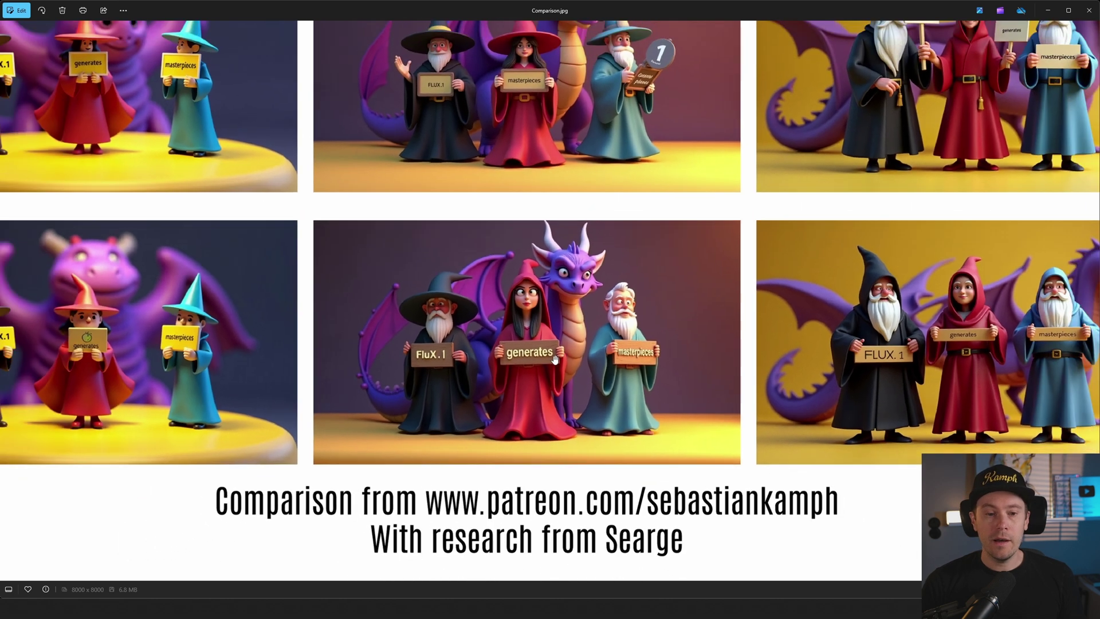
Step: Compare the sign text and characters in the seed 7 images across all three method rows
{"action": "left_click_drag", "start_coordinate": [727, 173], "coordinate": [545, 337]}
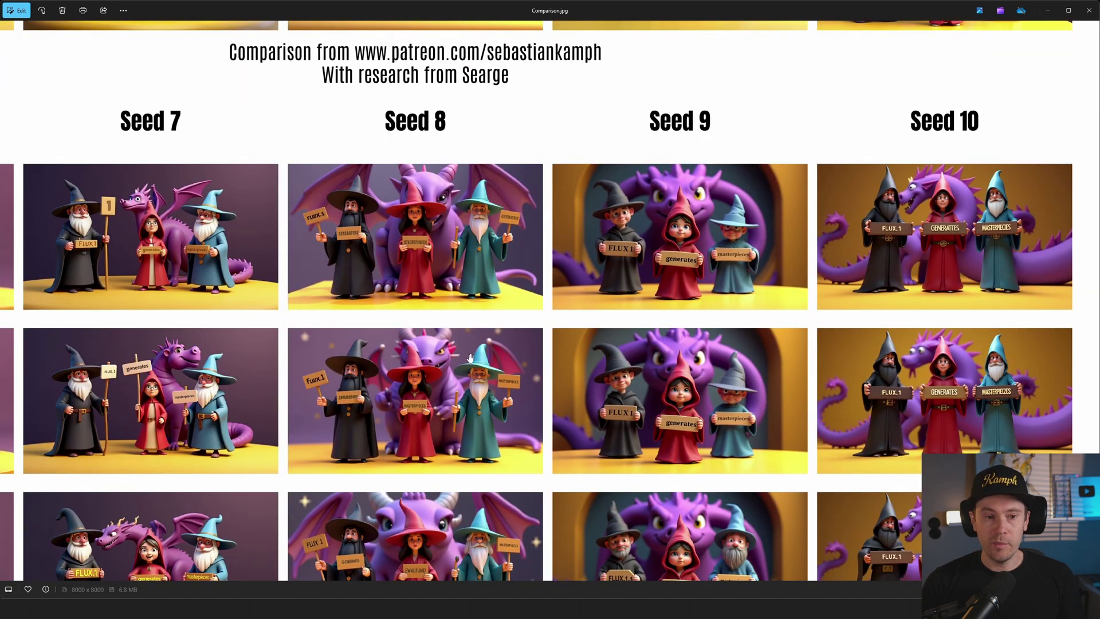
{"action": "left_click_drag", "start_coordinate": [333, 405], "coordinate": [607, 302]}
{"action": "scroll", "coordinate": [483, 134], "scroll_direction": "up", "scroll_amount": 3}
{"action": "left_click_drag", "start_coordinate": [487, 128], "coordinate": [450, 260]}
{"action": "scroll", "coordinate": [392, 284], "scroll_direction": "up", "scroll_amount": 2}
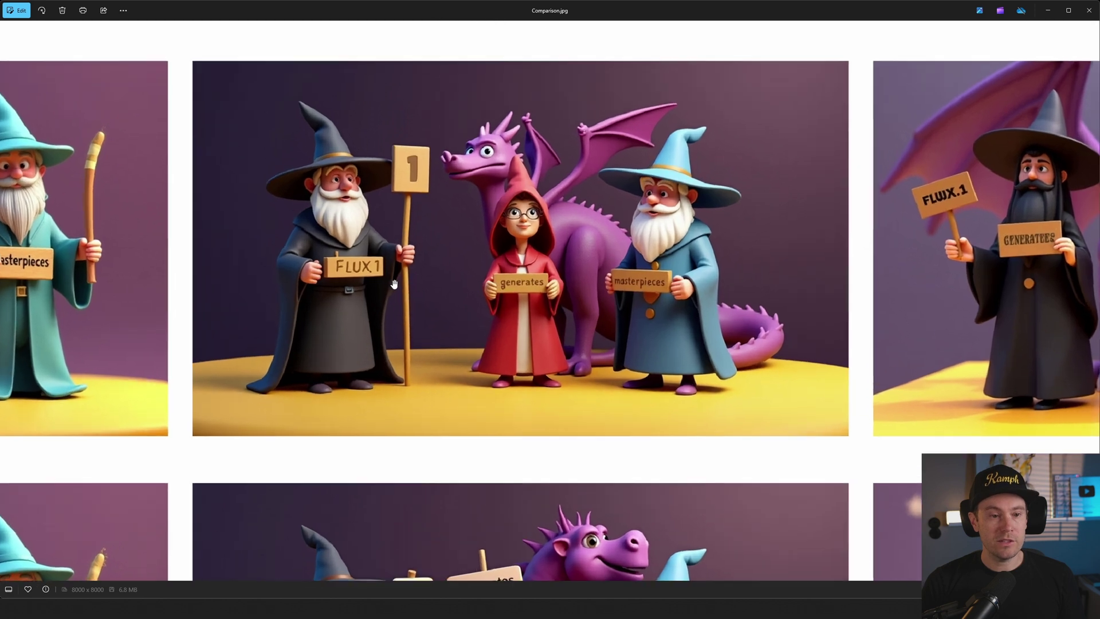
{"action": "left_click_drag", "start_coordinate": [545, 228], "coordinate": [503, 249]}
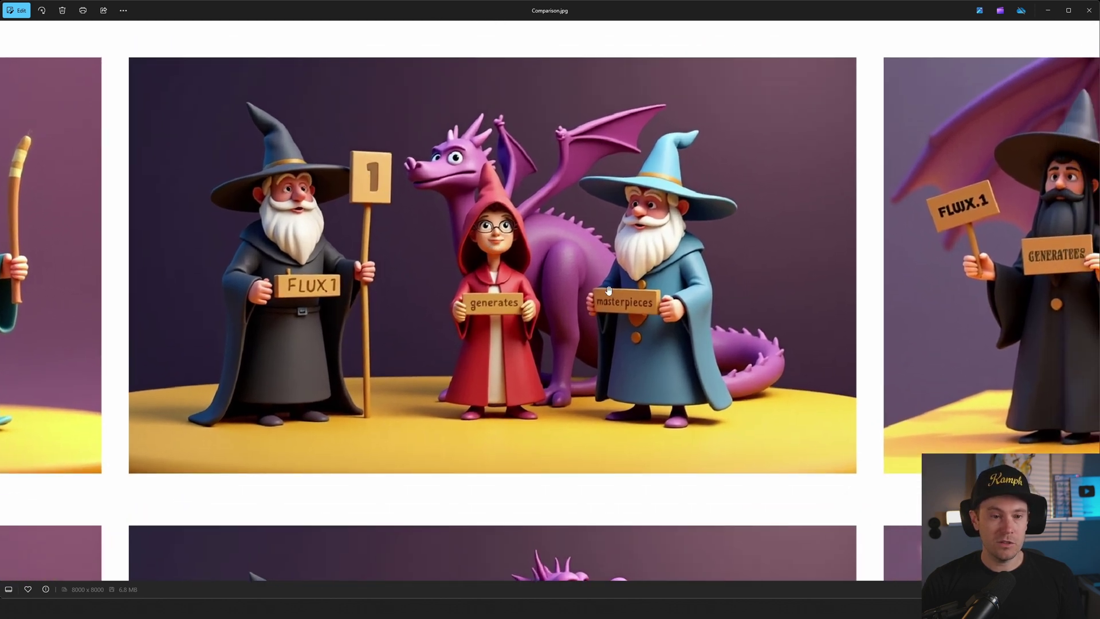
{"action": "left_click_drag", "start_coordinate": [558, 475], "coordinate": [558, 317]}
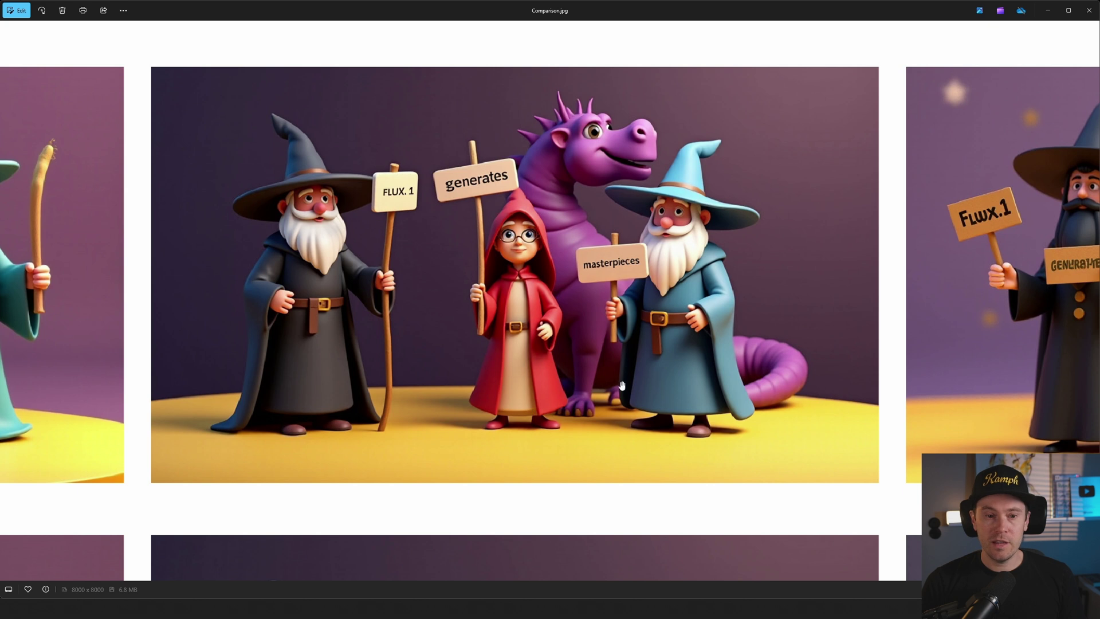
{"action": "scroll", "coordinate": [622, 386], "scroll_direction": "down", "scroll_amount": 3}
{"action": "left_click_drag", "start_coordinate": [544, 496], "coordinate": [509, 188]}
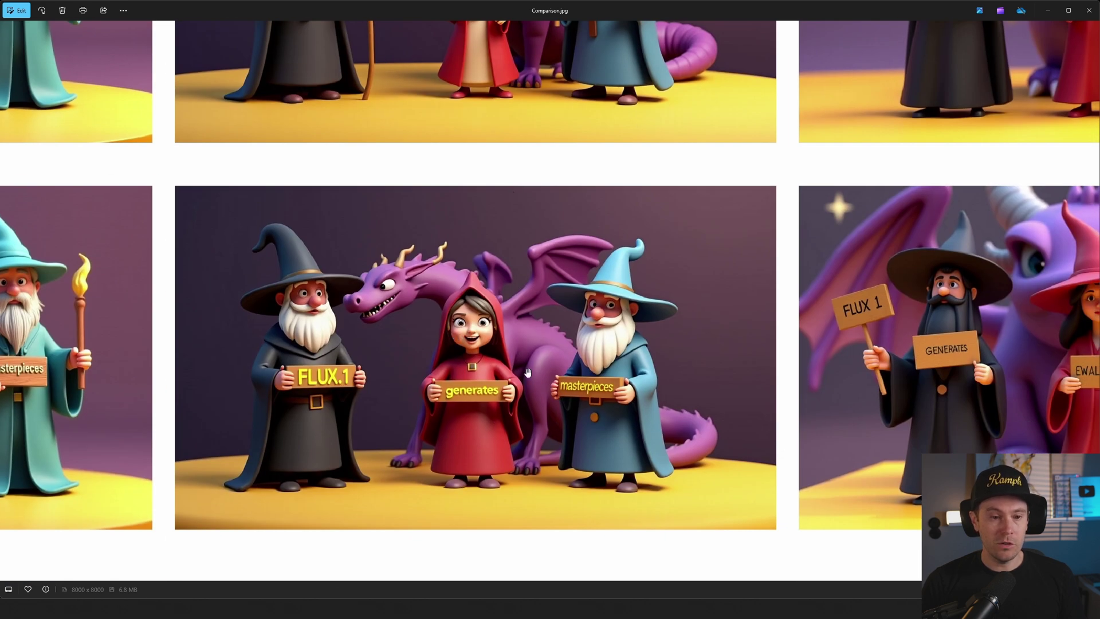
Step: Inspect the seed 7 image in the ClipAttn-Multiply + New Text Encoder row and minimise the comparison image
{"action": "left_click_drag", "start_coordinate": [614, 172], "coordinate": [691, 195]}
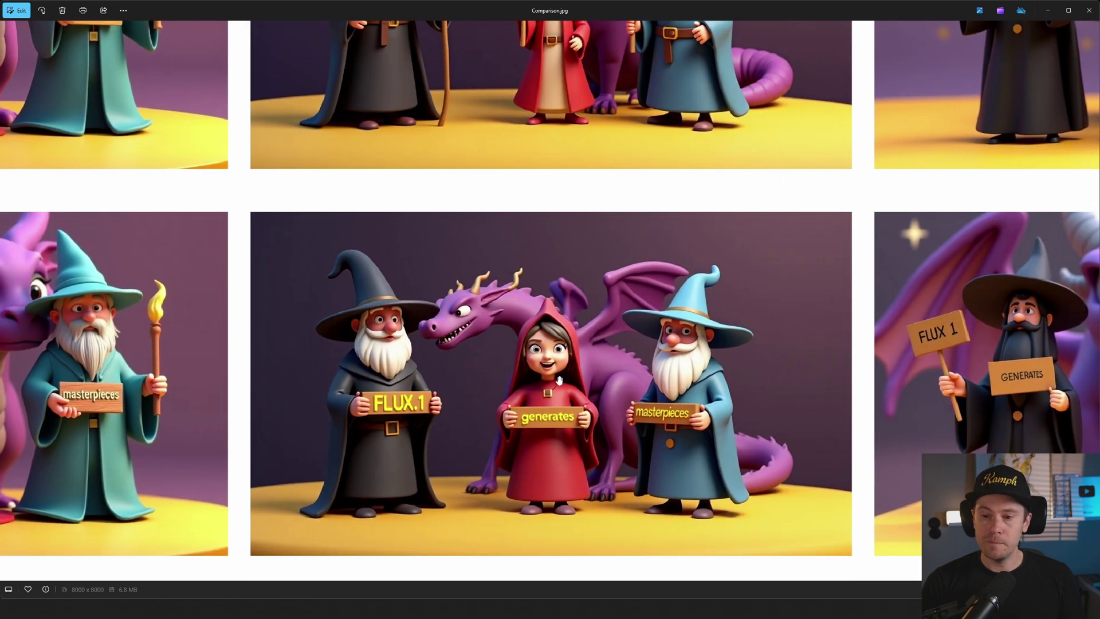
{"action": "scroll", "coordinate": [537, 321], "scroll_direction": "down", "scroll_amount": 3}
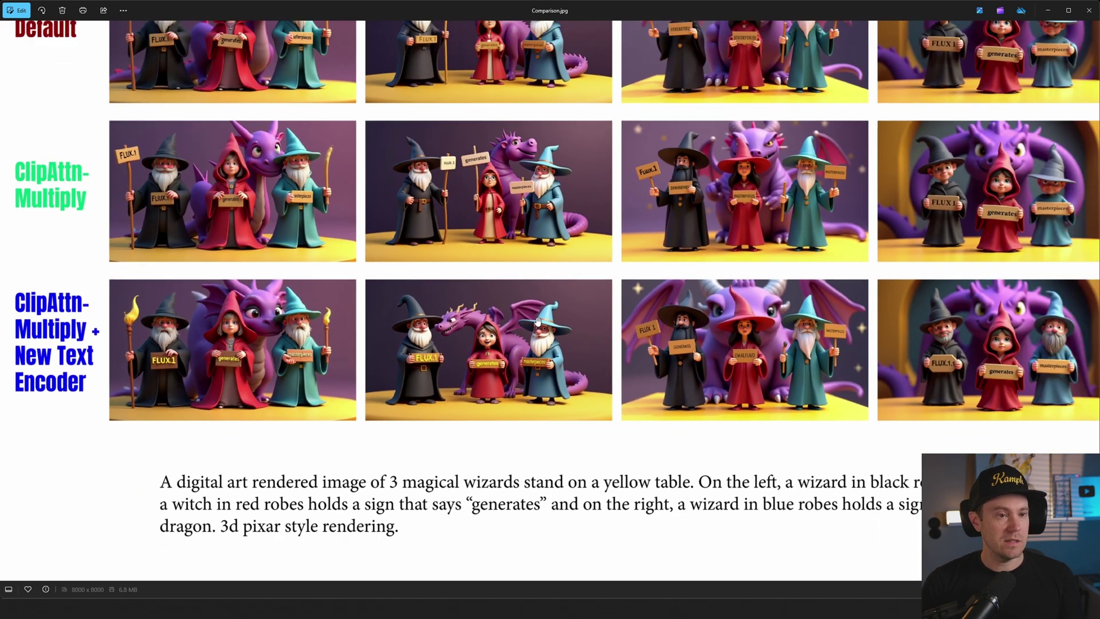
{"action": "scroll", "coordinate": [538, 321], "scroll_direction": "down", "scroll_amount": 2}
{"action": "left_click", "coordinate": [1048, 10]}
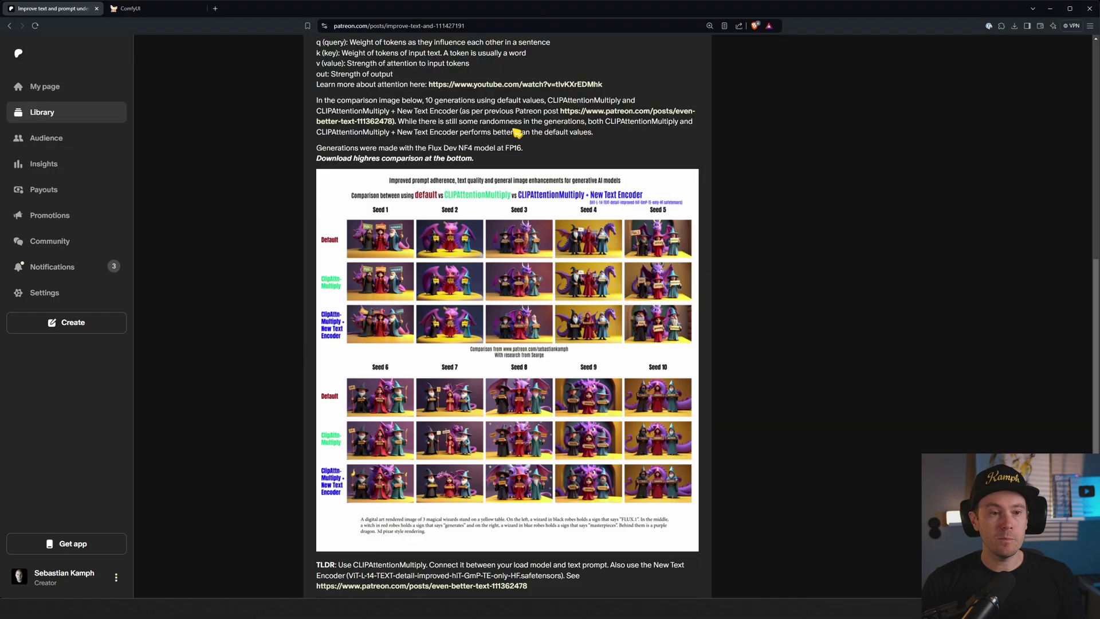
Step: Switch to the ComfyUI workflow and examine the CheckpointLoaderNF4 node above the CLIPAttentionMultiply node
{"action": "left_click", "coordinate": [159, 9]}
{"action": "scroll", "coordinate": [399, 190], "scroll_direction": "down", "scroll_amount": 4}
{"action": "left_click_drag", "start_coordinate": [398, 190], "coordinate": [608, 221]}
{"action": "left_click", "coordinate": [266, 191]}
{"action": "left_click_drag", "start_coordinate": [266, 190], "coordinate": [272, 193]}
{"action": "left_click_drag", "start_coordinate": [682, 211], "coordinate": [476, 306]}
{"action": "left_click", "coordinate": [365, 151]}
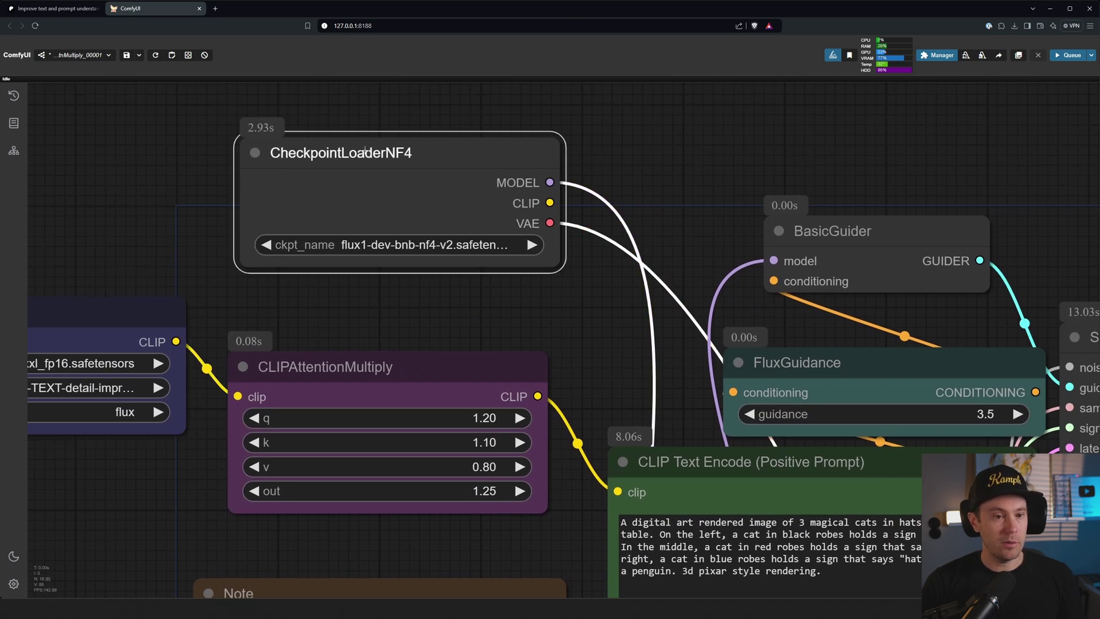
Step: Search for "clipatten" and add a second CLIPAttentionMultiply node to the workflow
{"action": "scroll", "coordinate": [371, 321], "scroll_direction": "up", "scroll_amount": 4}
{"action": "left_click_drag", "start_coordinate": [372, 253], "coordinate": [371, 149]}
{"action": "double_click", "coordinate": [371, 149]}
{"action": "type", "text": "clipatten"}
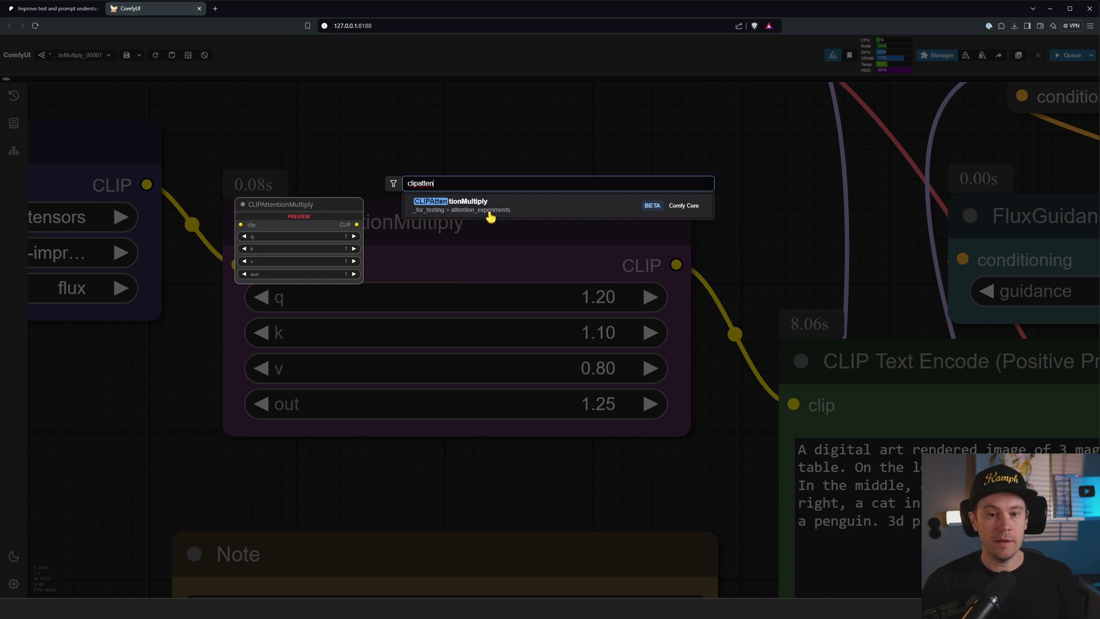
{"action": "left_click", "coordinate": [489, 213]}
Step: Move the added CLIPAttentionMultiply node clear of the existing nodes and delete it
{"action": "scroll", "coordinate": [343, 144], "scroll_direction": "down", "scroll_amount": 5}
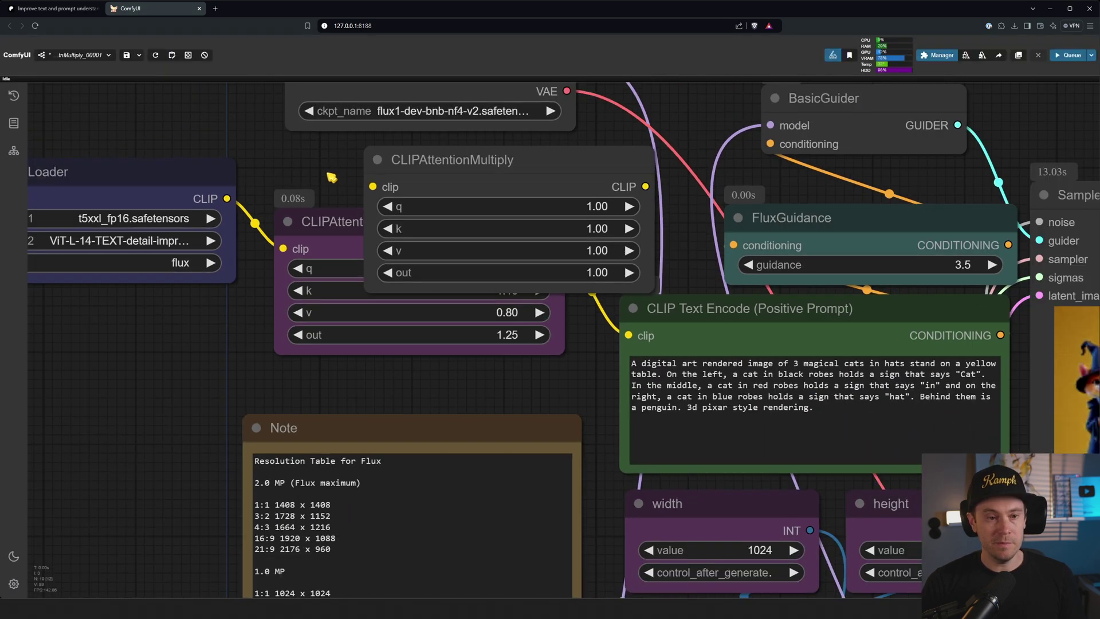
{"action": "left_click_drag", "start_coordinate": [343, 167], "coordinate": [298, 193]}
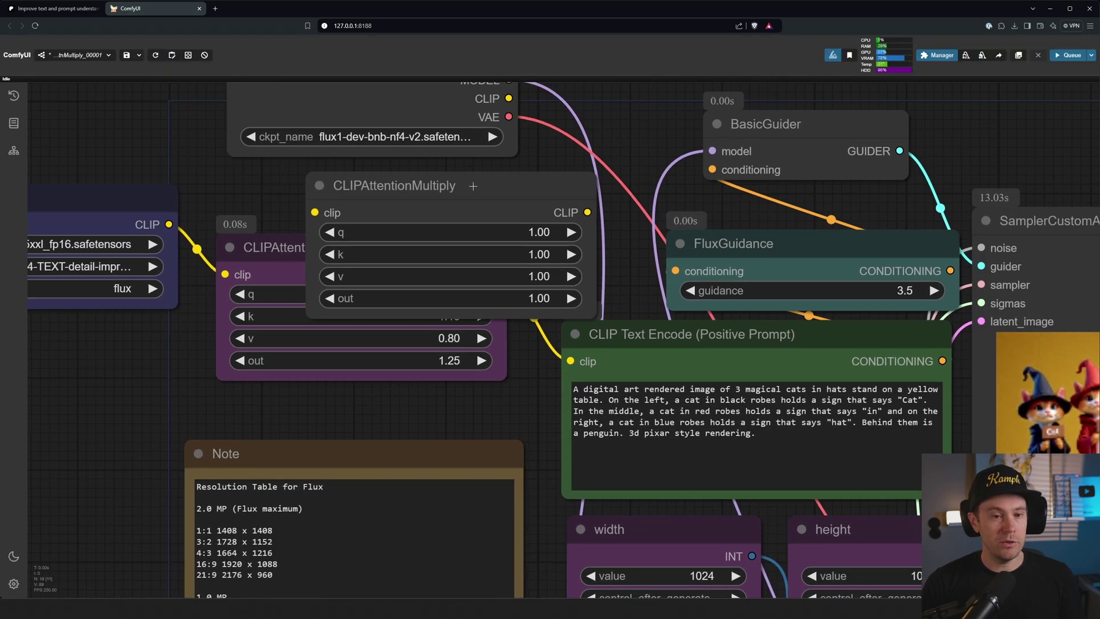
{"action": "scroll", "coordinate": [554, 161], "scroll_direction": "down", "scroll_amount": 2}
{"action": "left_click_drag", "start_coordinate": [401, 258], "coordinate": [298, 343]}
{"action": "scroll", "coordinate": [343, 258], "scroll_direction": "up", "scroll_amount": 2}
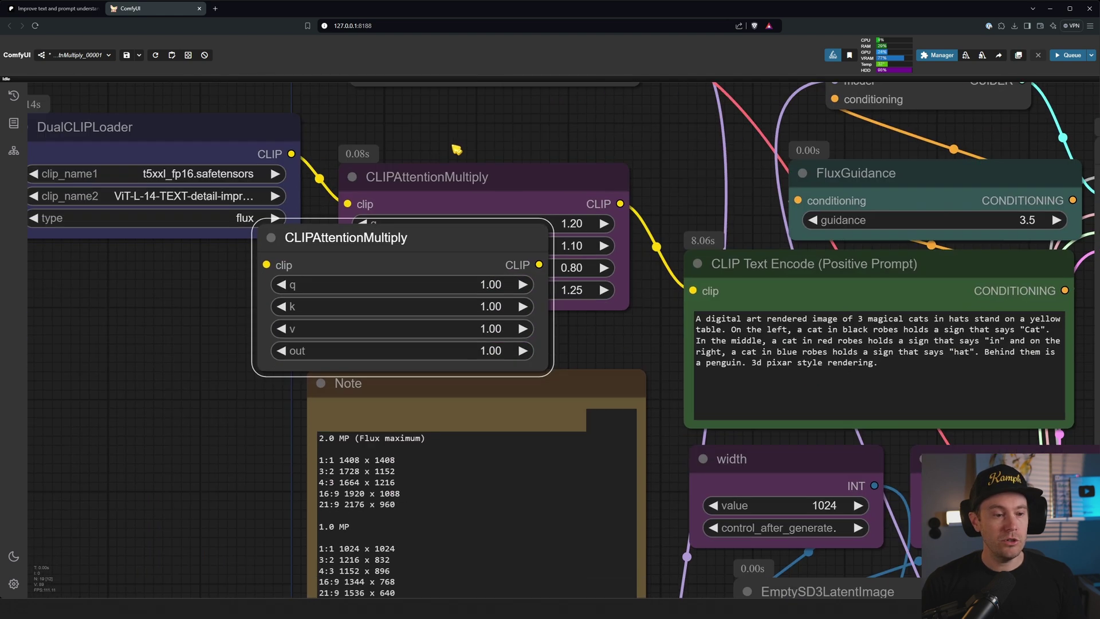
{"action": "left_click_drag", "start_coordinate": [401, 229], "coordinate": [172, 323]}
{"action": "left_click_drag", "start_coordinate": [304, 283], "coordinate": [238, 292]}
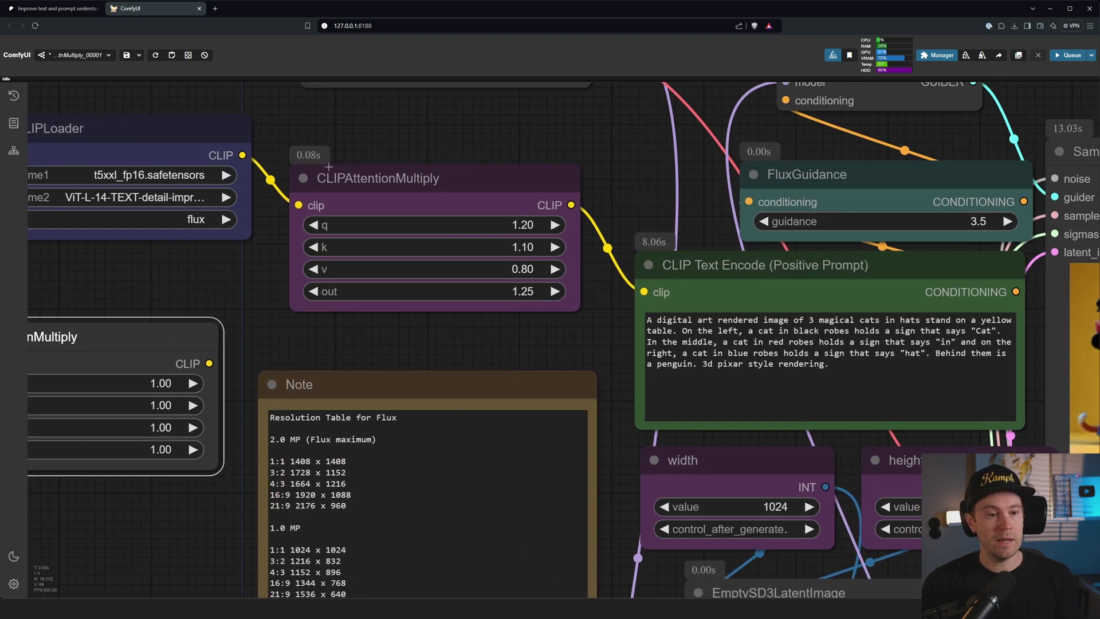
{"action": "key", "text": "Delete"}
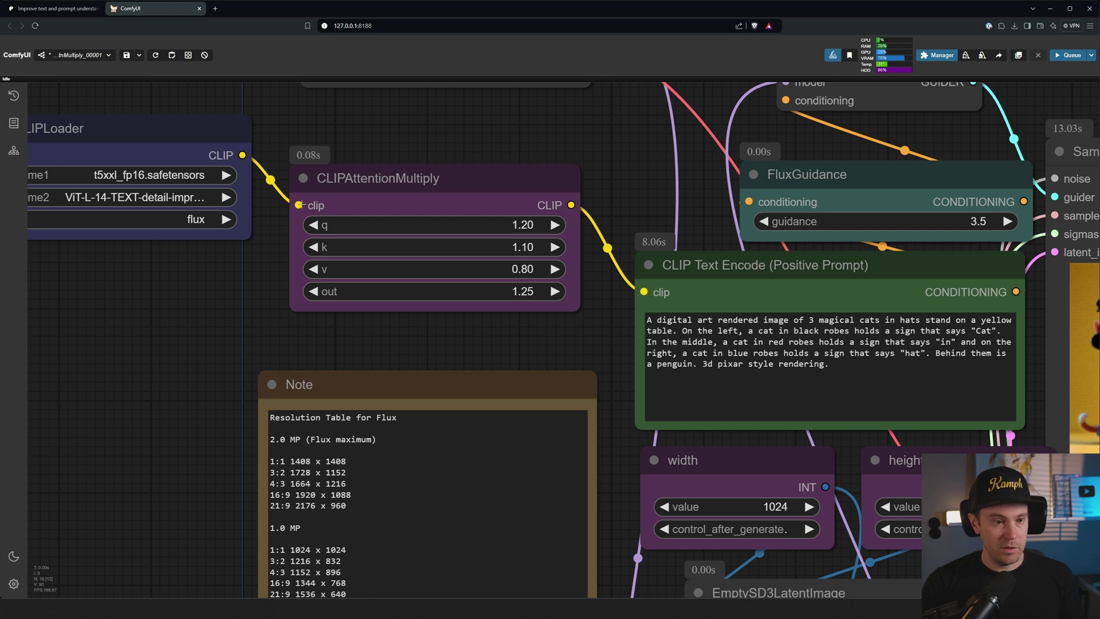
Step: Trace the CLIPAttentionMultiply output to the positive prompt's CLIP Text Encode node and examine its q, k, v and out settings
{"action": "left_click_drag", "start_coordinate": [578, 153], "coordinate": [464, 155]}
{"action": "left_click", "coordinate": [459, 172]}
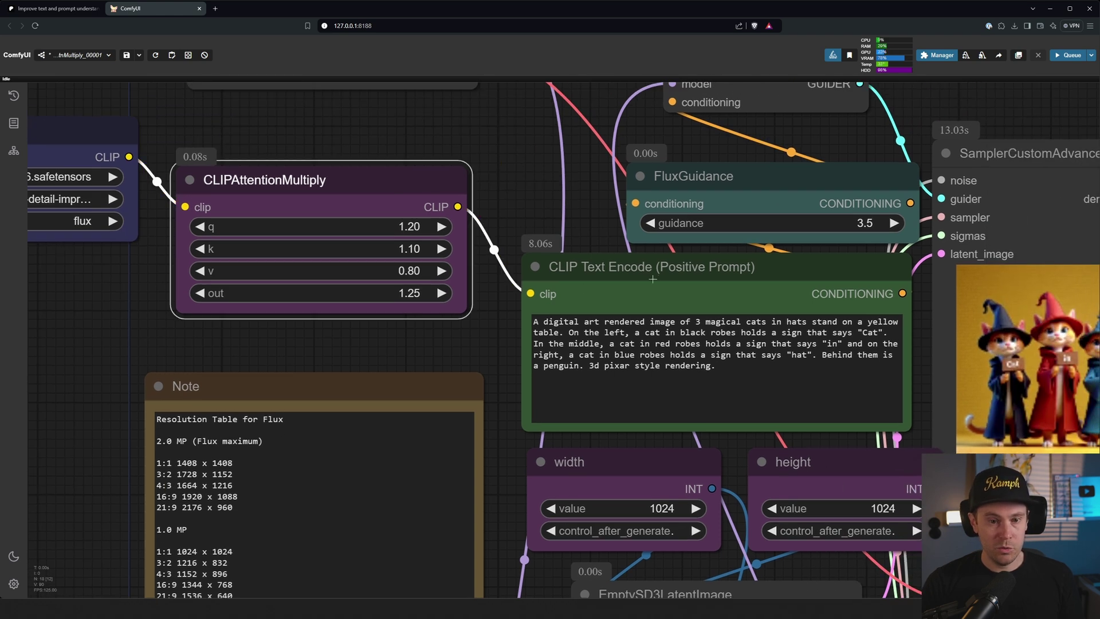
{"action": "left_click", "coordinate": [653, 279]}
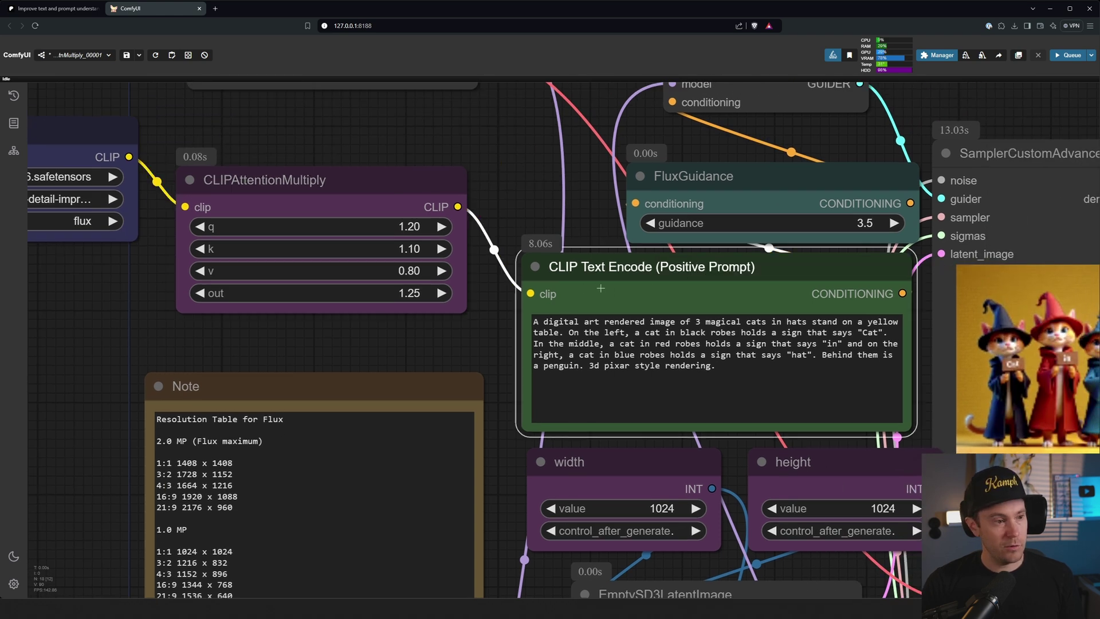
{"action": "scroll", "coordinate": [244, 156], "scroll_direction": "up", "scroll_amount": 7}
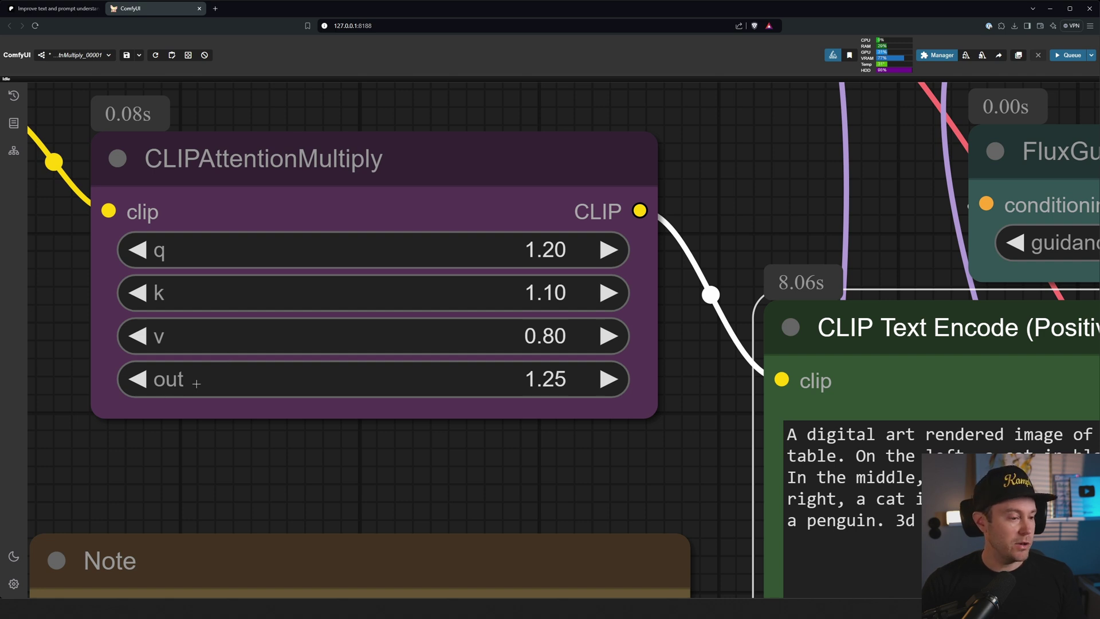
Step: Switch to Paint, draw a Q inside a box and handwrite CAT IN HAT above it
{"action": "mouse_move", "coordinate": [473, 189]}
{"action": "left_mouse_down"}
{"action": "mouse_move", "coordinate": [473, 229]}
{"action": "mouse_move", "coordinate": [517, 189]}
{"action": "mouse_move", "coordinate": [473, 188]}
{"action": "mouse_move", "coordinate": [497, 199]}
{"action": "mouse_move", "coordinate": [510, 224]}
{"action": "left_mouse_up"}
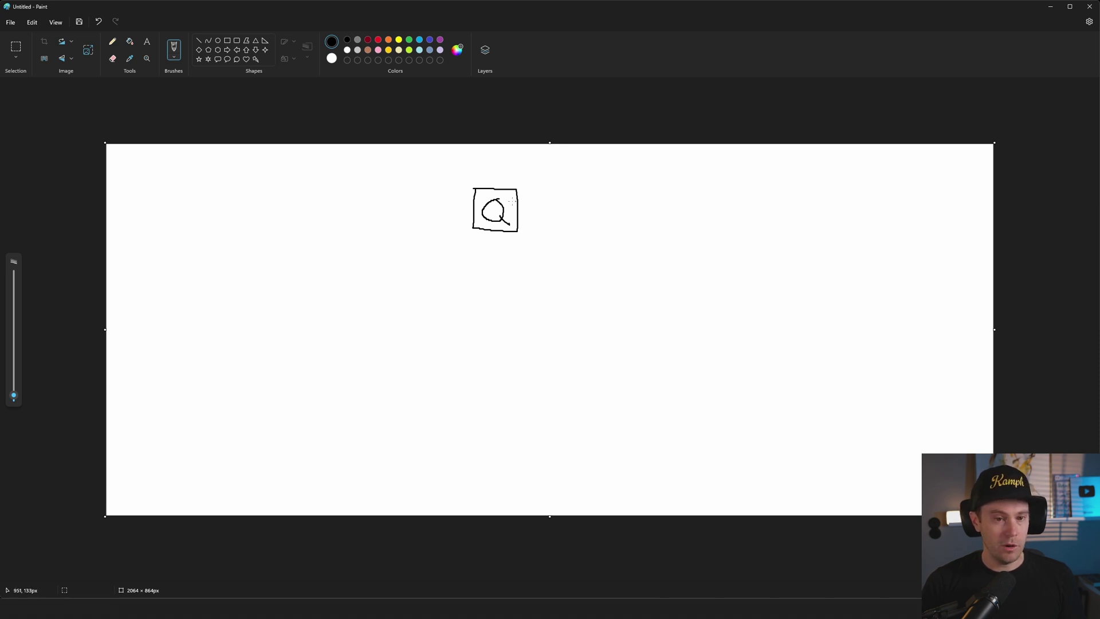
{"action": "left_click_drag", "start_coordinate": [458, 166], "coordinate": [459, 179]}
{"action": "left_click_drag", "start_coordinate": [463, 179], "coordinate": [493, 163]}
{"action": "mouse_move", "coordinate": [488, 164]}
{"action": "left_mouse_down"}
{"action": "mouse_move", "coordinate": [488, 179]}
{"action": "mouse_move", "coordinate": [523, 167]}
{"action": "mouse_move", "coordinate": [509, 178]}
{"action": "mouse_move", "coordinate": [539, 180]}
{"action": "left_mouse_up"}
{"action": "left_click_drag", "start_coordinate": [536, 173], "coordinate": [552, 179]}
{"action": "mouse_move", "coordinate": [555, 179]}
{"action": "left_mouse_down"}
{"action": "mouse_move", "coordinate": [562, 168]}
{"action": "mouse_move", "coordinate": [569, 179]}
{"action": "left_mouse_up"}
{"action": "mouse_move", "coordinate": [557, 175]}
{"action": "left_mouse_down"}
{"action": "mouse_move", "coordinate": [580, 181]}
{"action": "mouse_move", "coordinate": [585, 165]}
{"action": "left_mouse_up"}
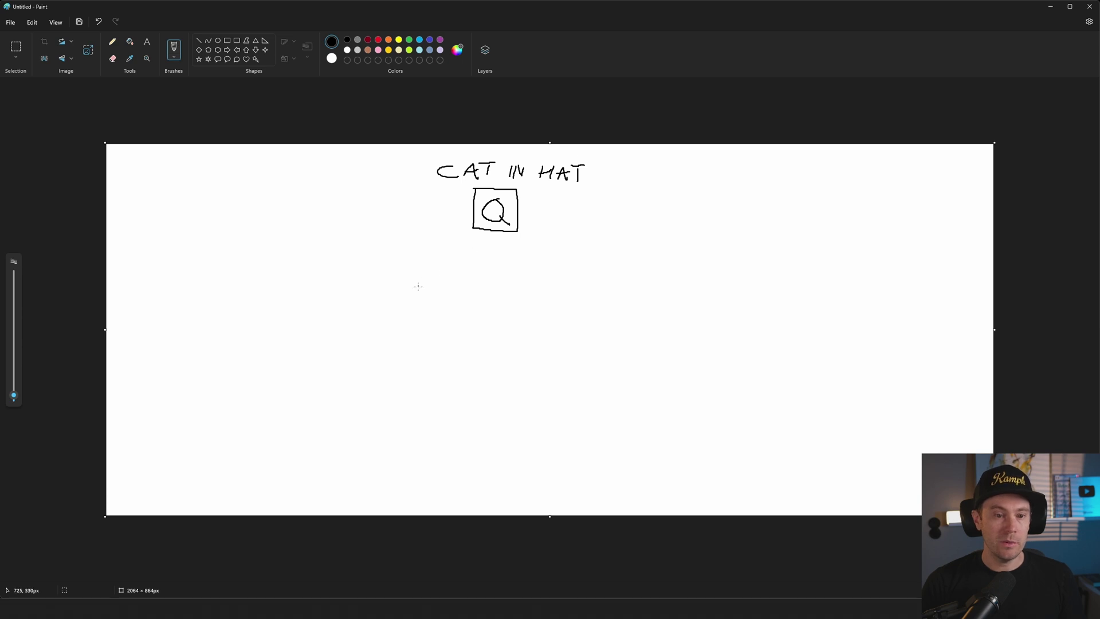
Step: Draw three lines branching down from the Q box, write CAT under the first, and label the row of V boxes beside it
{"action": "mouse_move", "coordinate": [476, 237]}
{"action": "left_mouse_down"}
{"action": "mouse_move", "coordinate": [411, 282]}
{"action": "mouse_move", "coordinate": [496, 279]}
{"action": "left_mouse_up"}
{"action": "left_click_drag", "start_coordinate": [526, 244], "coordinate": [558, 272]}
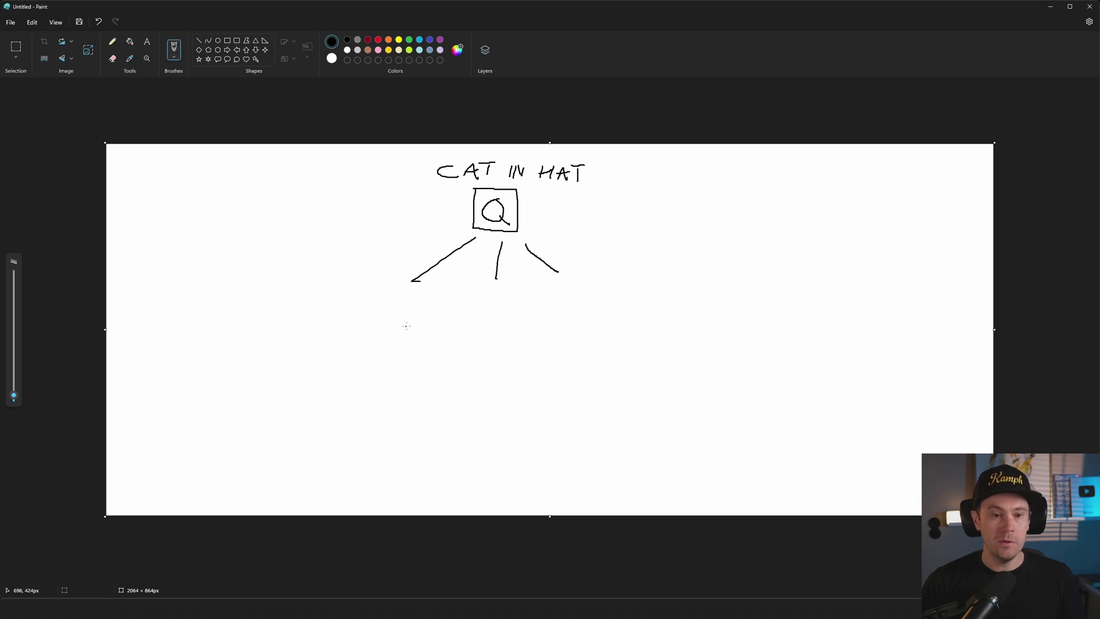
{"action": "left_click_drag", "start_coordinate": [401, 300], "coordinate": [402, 319]}
{"action": "left_click_drag", "start_coordinate": [407, 321], "coordinate": [426, 319]}
{"action": "left_click_drag", "start_coordinate": [410, 312], "coordinate": [432, 321]}
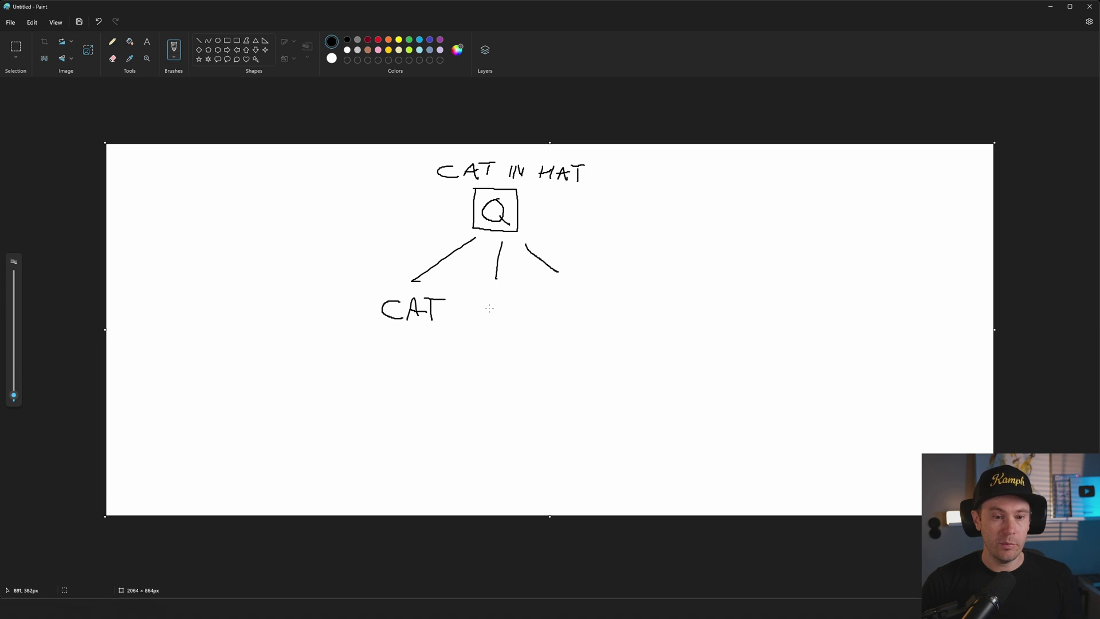
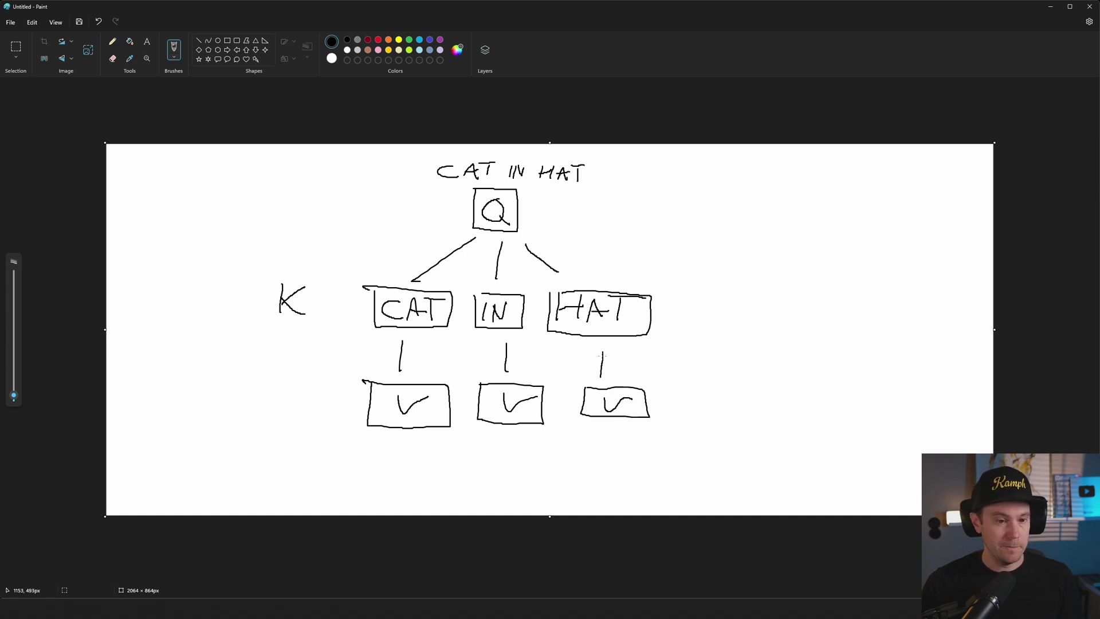
{"action": "left_click_drag", "start_coordinate": [272, 383], "coordinate": [305, 394]}
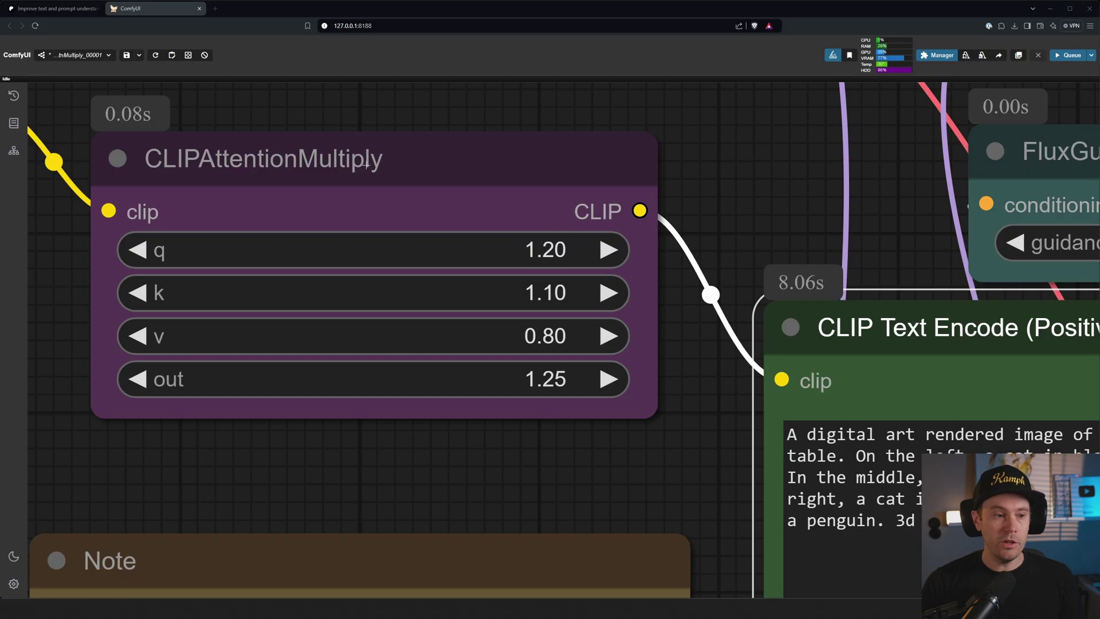
Step: Switch back to ComfyUI, review the CLIPAttentionMultiply values and follow the workflow through to the Save Image node
{"action": "left_click", "coordinate": [388, 219]}
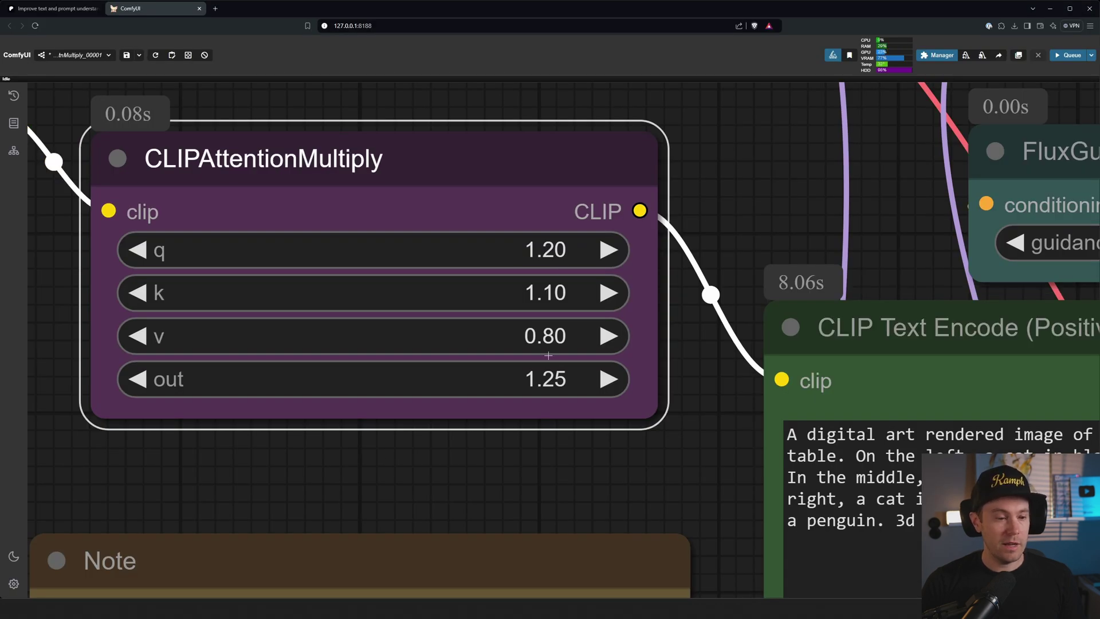
{"action": "scroll", "coordinate": [630, 320], "scroll_direction": "down", "scroll_amount": 3}
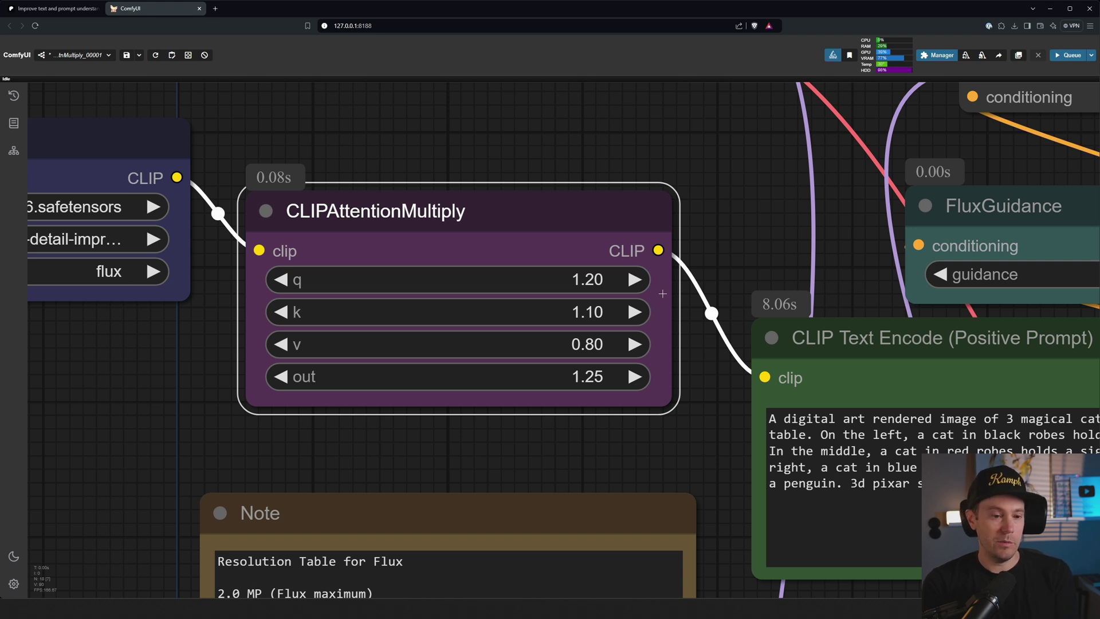
{"action": "scroll", "coordinate": [654, 298], "scroll_direction": "up", "scroll_amount": 5}
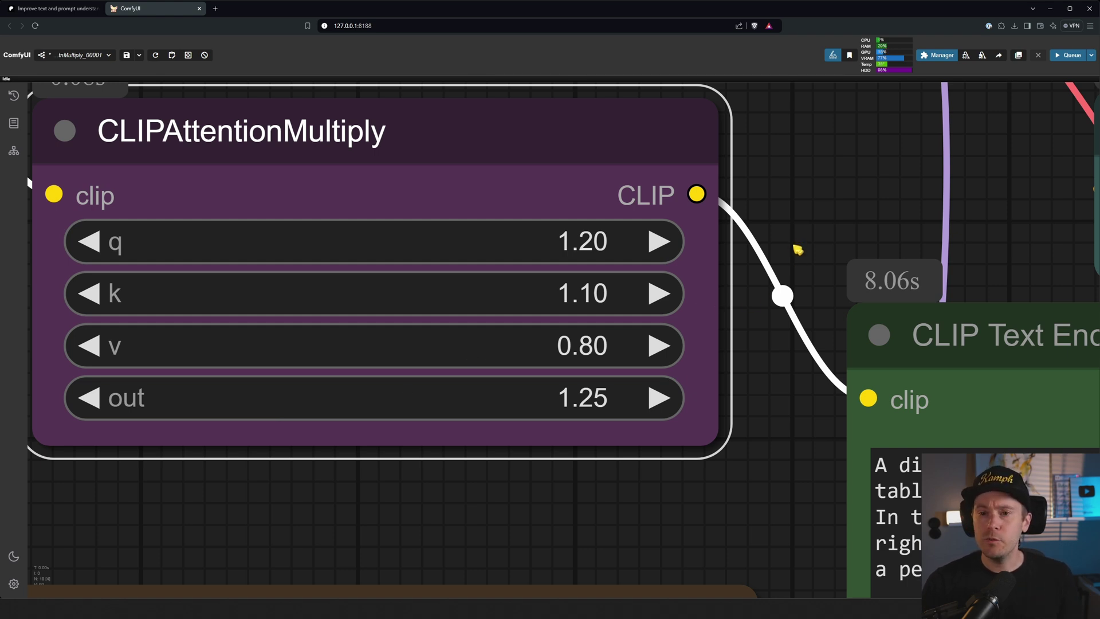
{"action": "scroll", "coordinate": [795, 253], "scroll_direction": "down", "scroll_amount": 10}
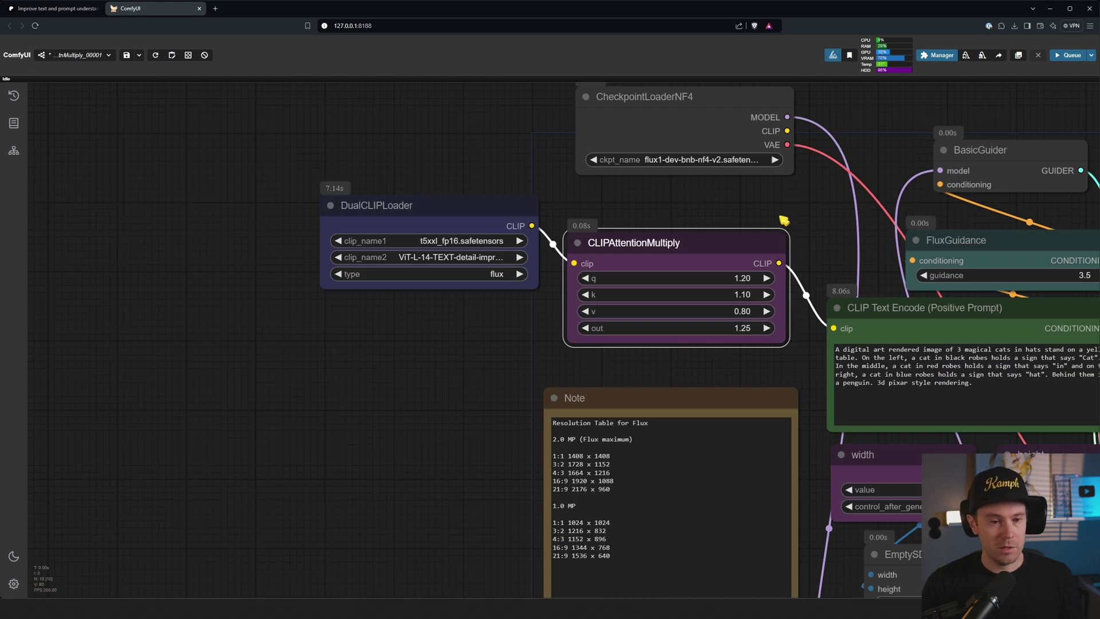
{"action": "left_click_drag", "start_coordinate": [800, 208], "coordinate": [481, 229]}
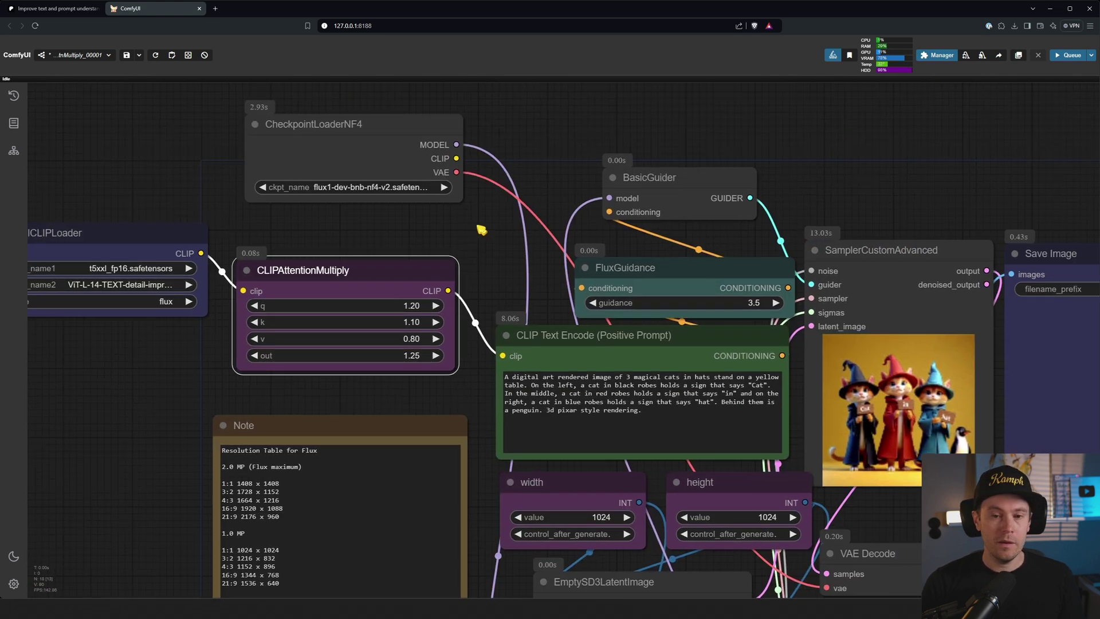
{"action": "scroll", "coordinate": [472, 248], "scroll_direction": "down", "scroll_amount": 1}
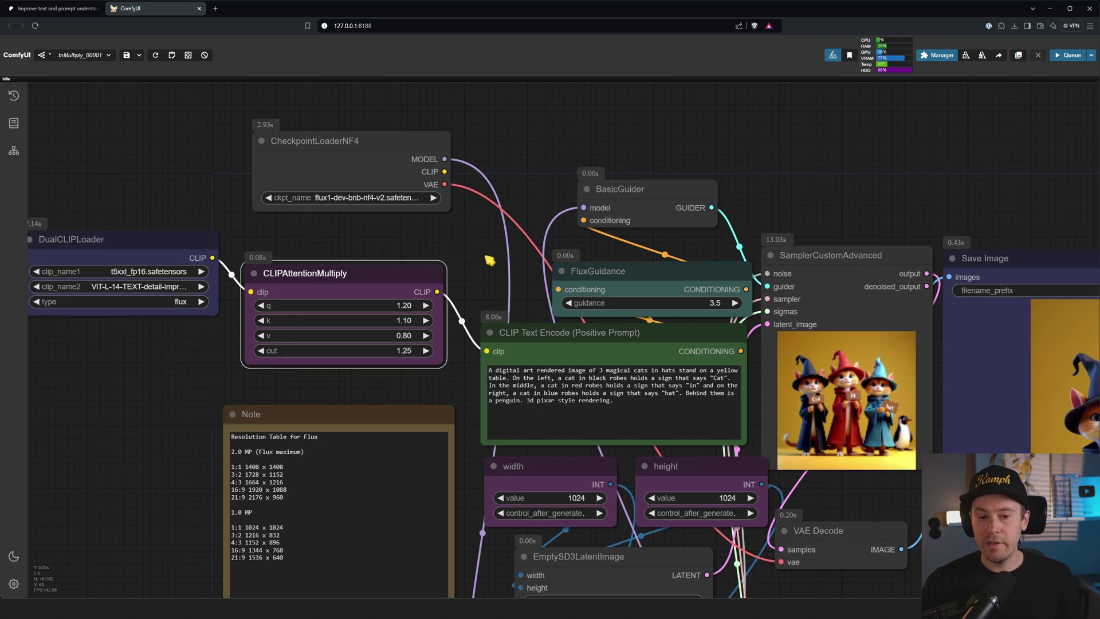
{"action": "left_click_drag", "start_coordinate": [511, 270], "coordinate": [364, 230]}
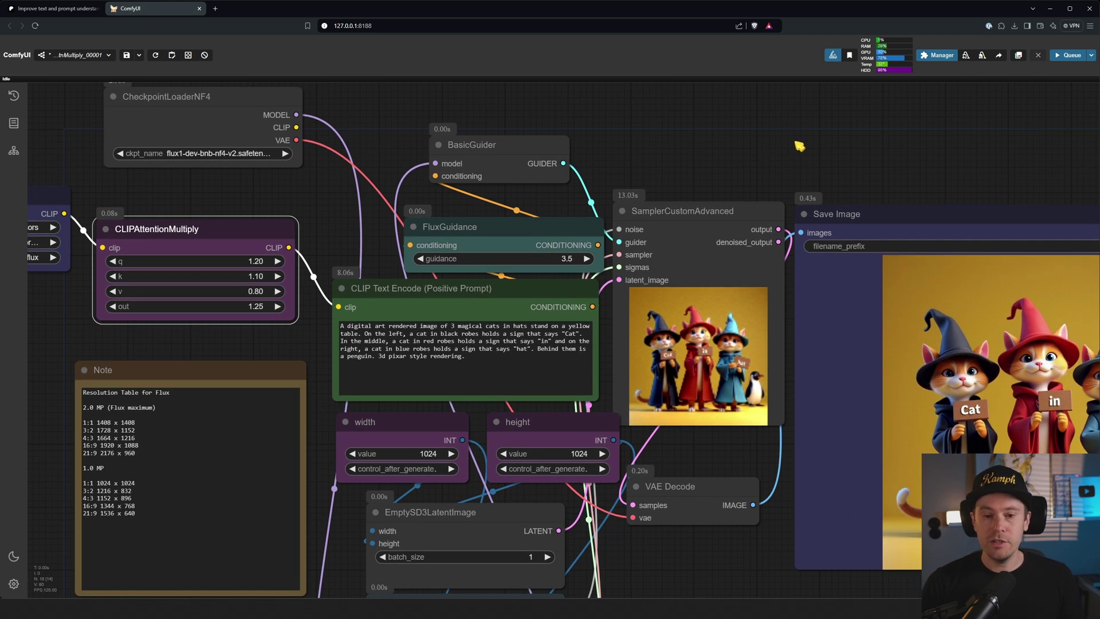
{"action": "left_click_drag", "start_coordinate": [800, 147], "coordinate": [524, 107]}
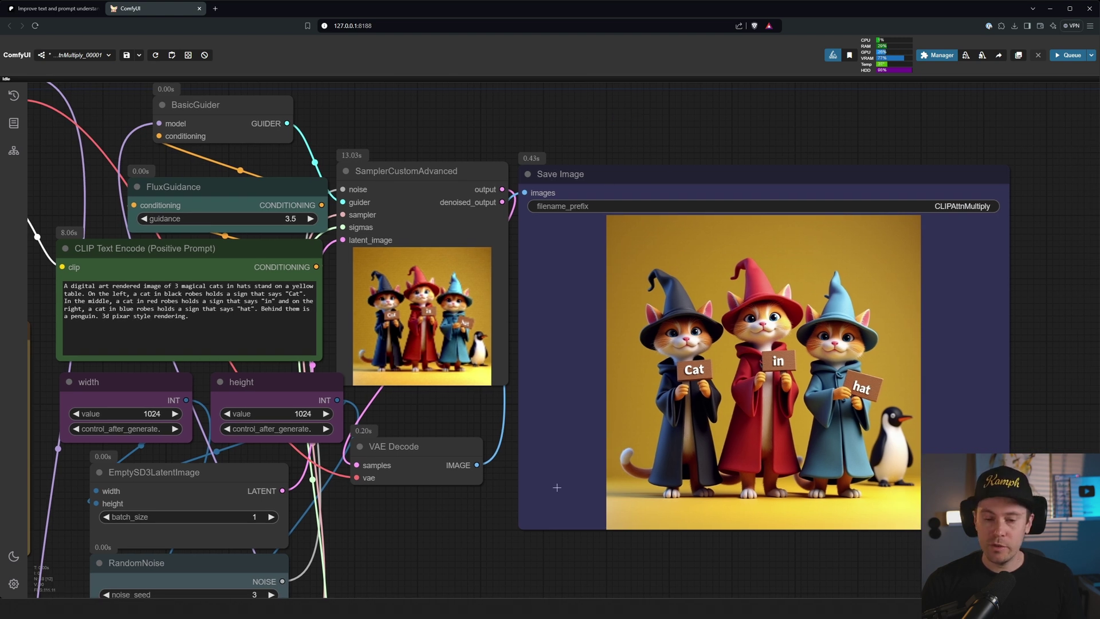
Step: Examine the CLIPAttentionMultiply values again along with the DualCLIPLoader node that feeds it
{"action": "left_click_drag", "start_coordinate": [412, 523], "coordinate": [784, 535]}
{"action": "scroll", "coordinate": [440, 273], "scroll_direction": "up", "scroll_amount": 4}
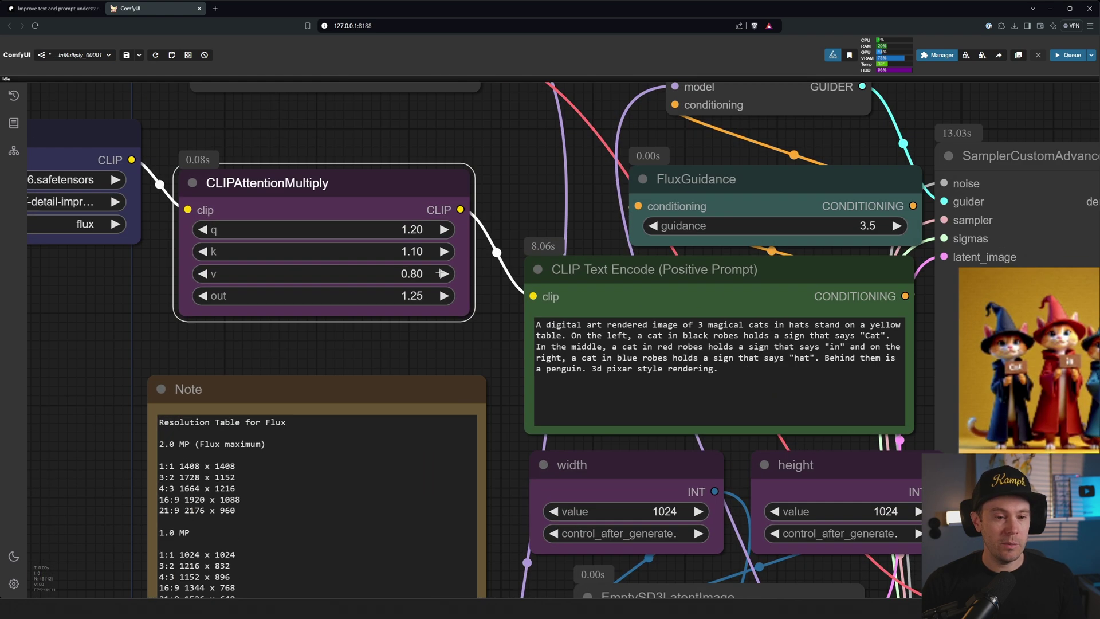
{"action": "scroll", "coordinate": [881, 450], "scroll_direction": "down", "scroll_amount": 5}
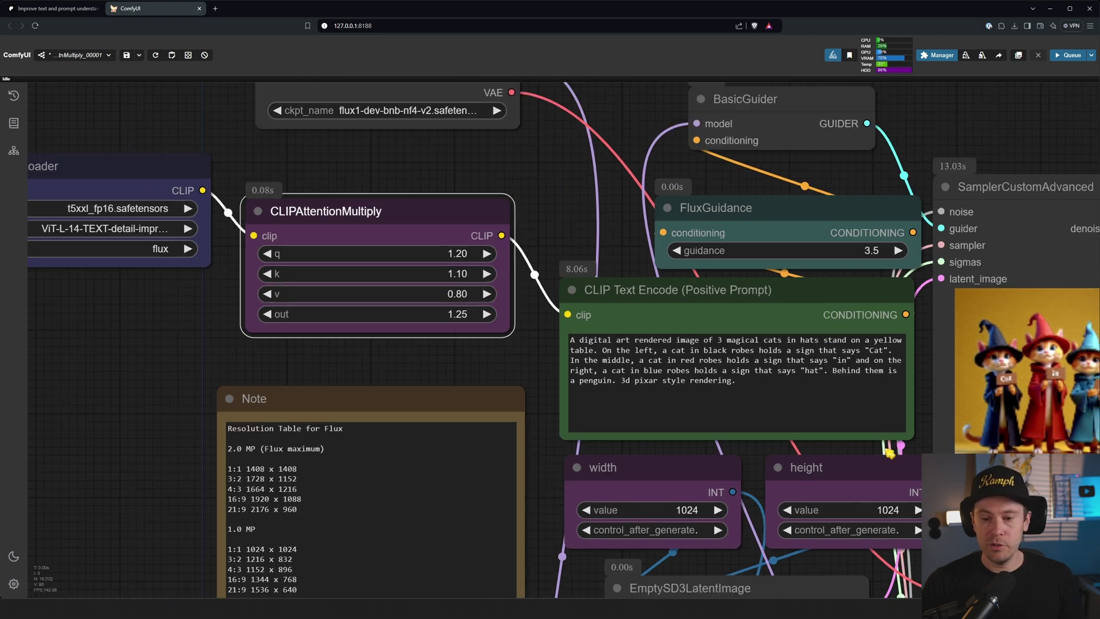
{"action": "scroll", "coordinate": [543, 289], "scroll_direction": "up", "scroll_amount": 6}
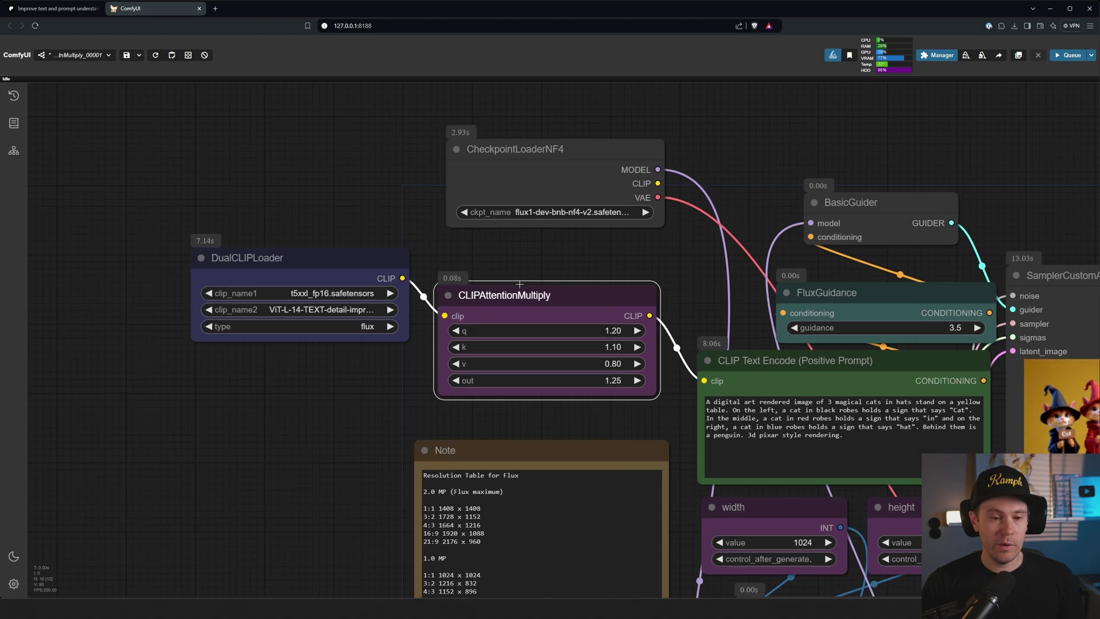
{"action": "scroll", "coordinate": [521, 286], "scroll_direction": "up", "scroll_amount": 3}
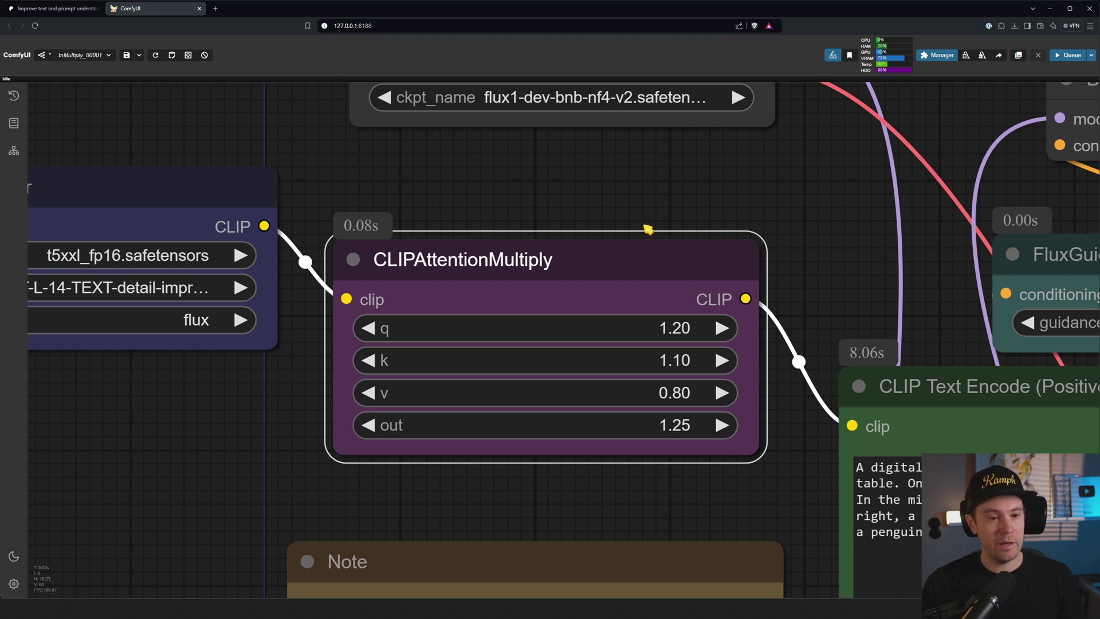
{"action": "scroll", "coordinate": [549, 333], "scroll_direction": "down", "scroll_amount": 5}
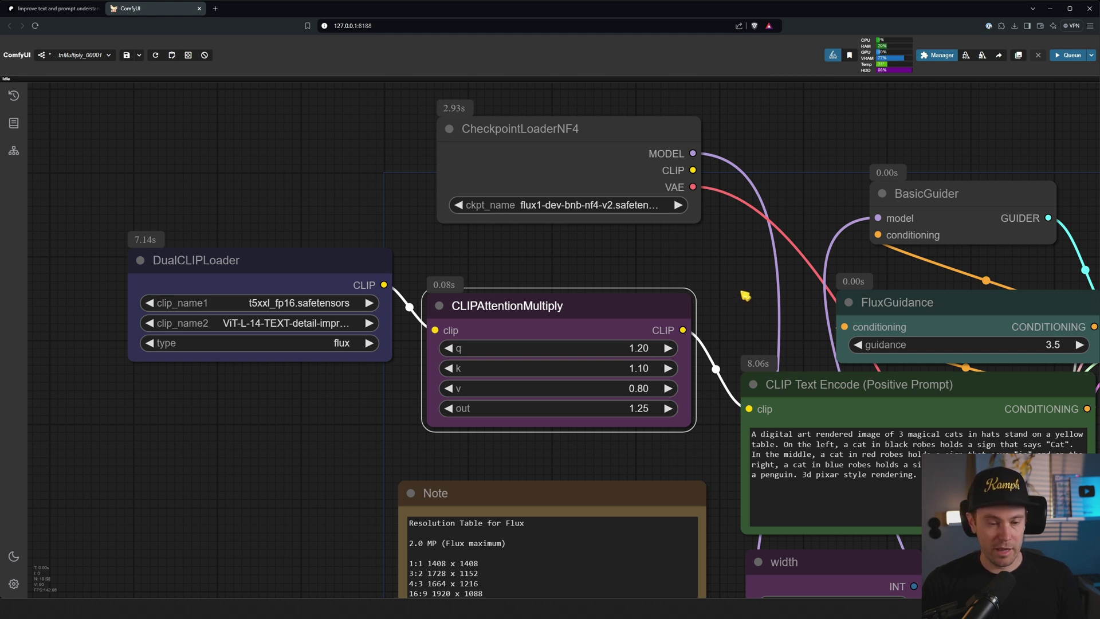
{"action": "left_click", "coordinate": [285, 270]}
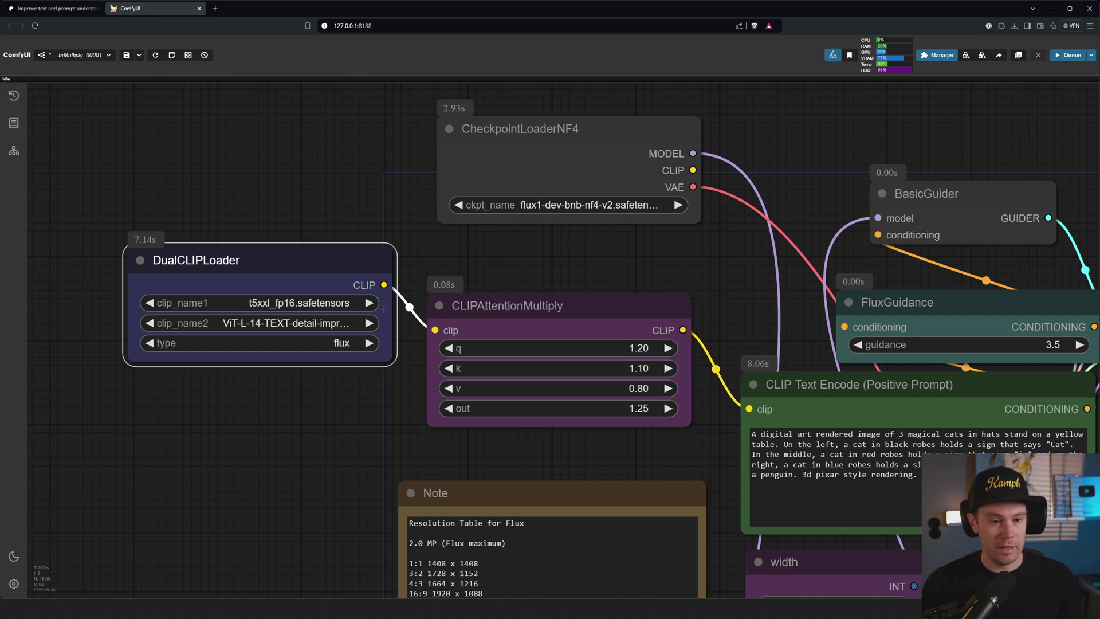
{"action": "scroll", "coordinate": [635, 367], "scroll_direction": "up", "scroll_amount": 7}
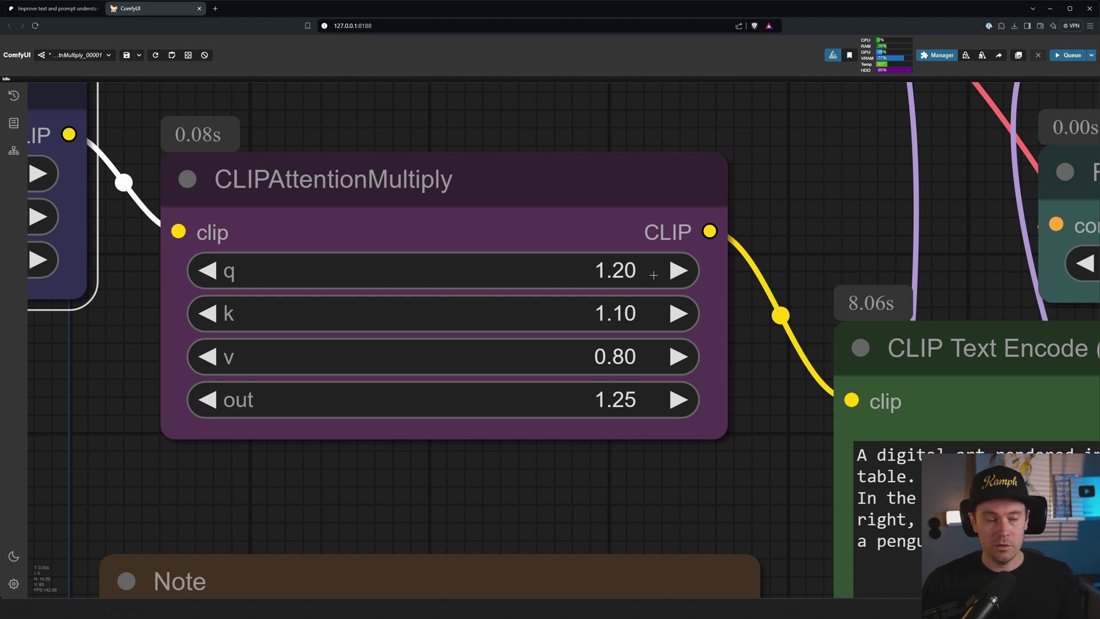
{"action": "scroll", "coordinate": [653, 275], "scroll_direction": "down", "scroll_amount": 5}
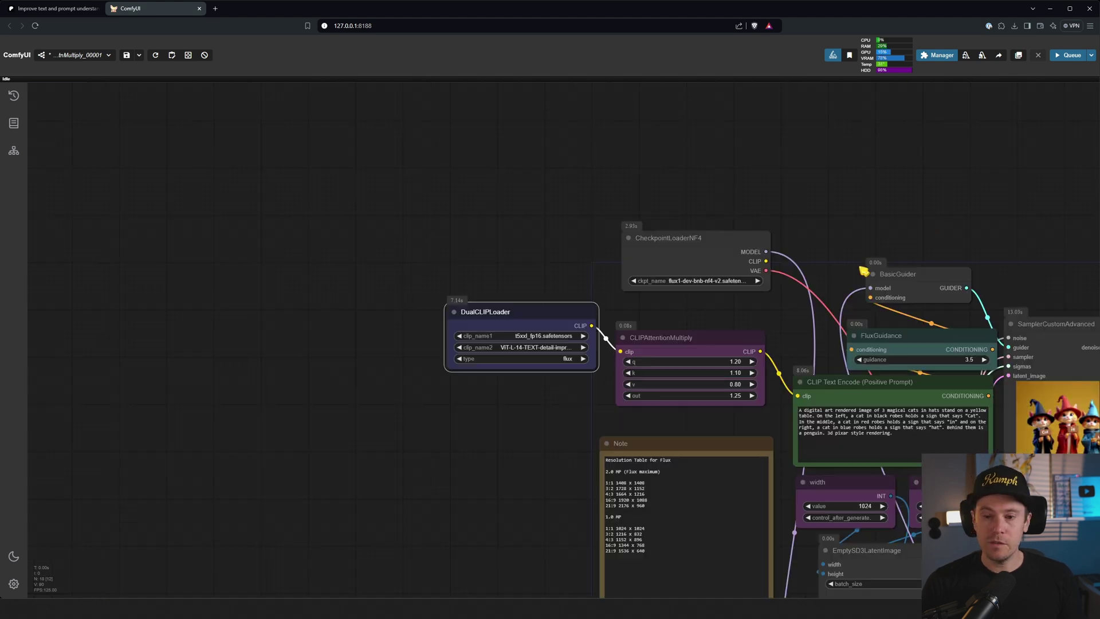
Step: Switch to the Patreon post and open its linked Rasa Algorithm Whiteboard video for learning more about attention
{"action": "scroll", "coordinate": [909, 208], "scroll_direction": "up", "scroll_amount": 1}
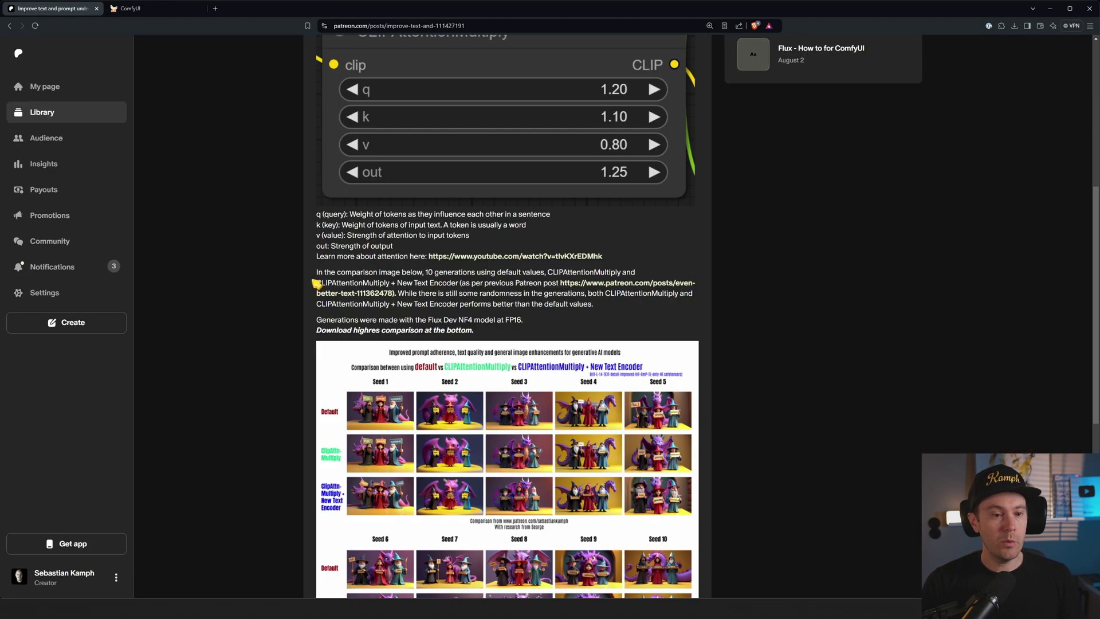
{"action": "left_click", "coordinate": [494, 258]}
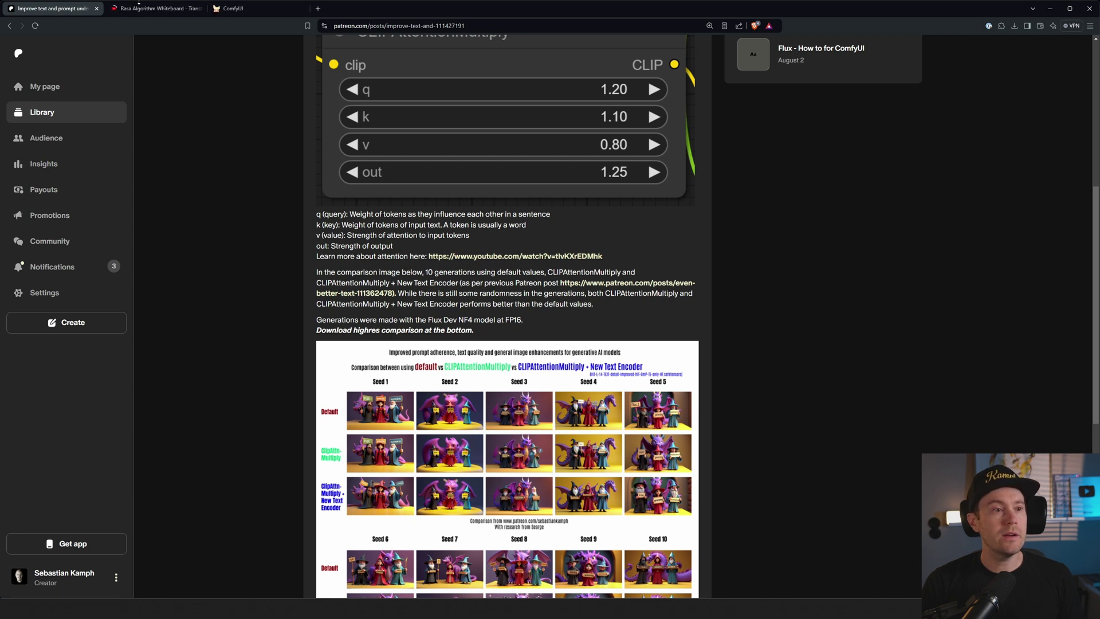
{"action": "left_click", "coordinate": [165, 10]}
{"action": "left_click", "coordinate": [381, 265]}
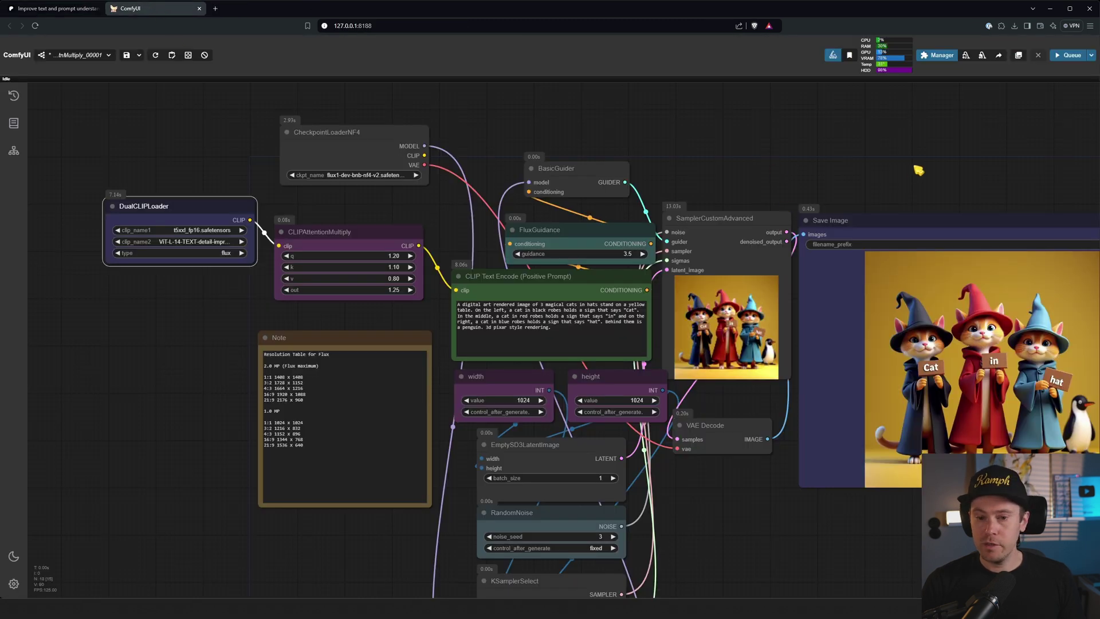
Step: Replace the positive prompt's subject with 'a cat lying in the grass. A text above reads "Pet me right meow"' and generate the image
{"action": "left_click_drag", "start_coordinate": [919, 170], "coordinate": [604, 130]}
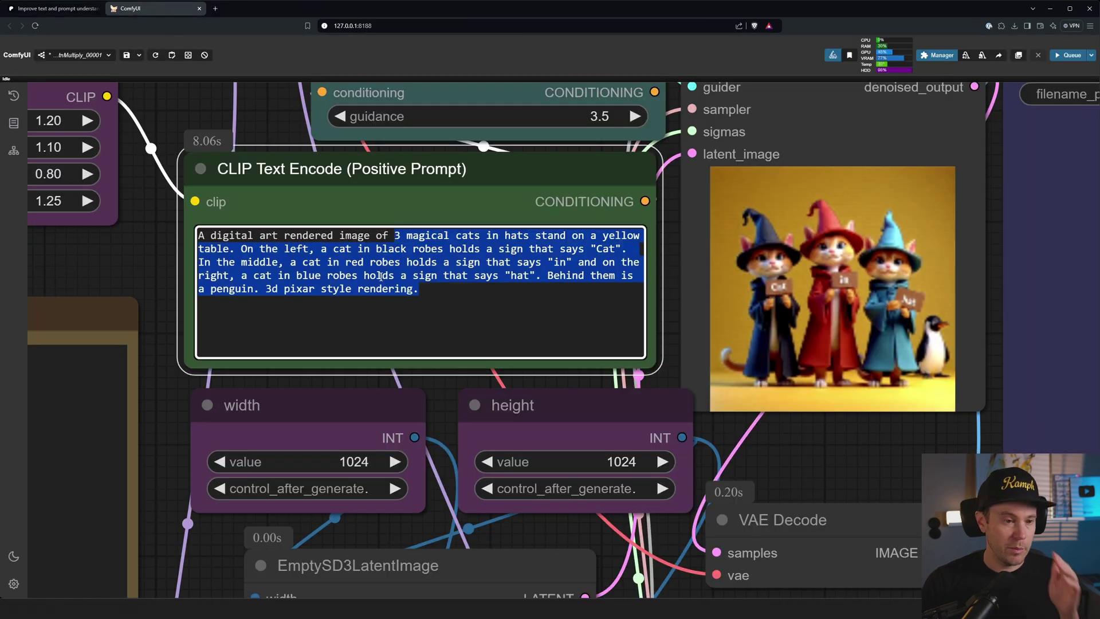
{"action": "type", "text": "a c"}
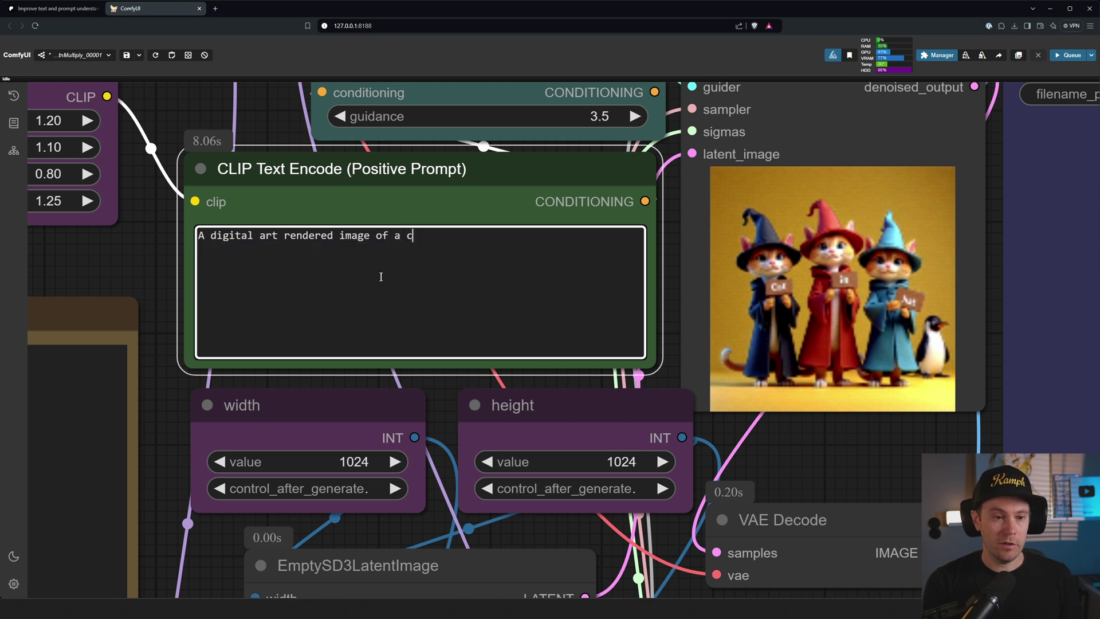
{"action": "type", "text": "at lying "}
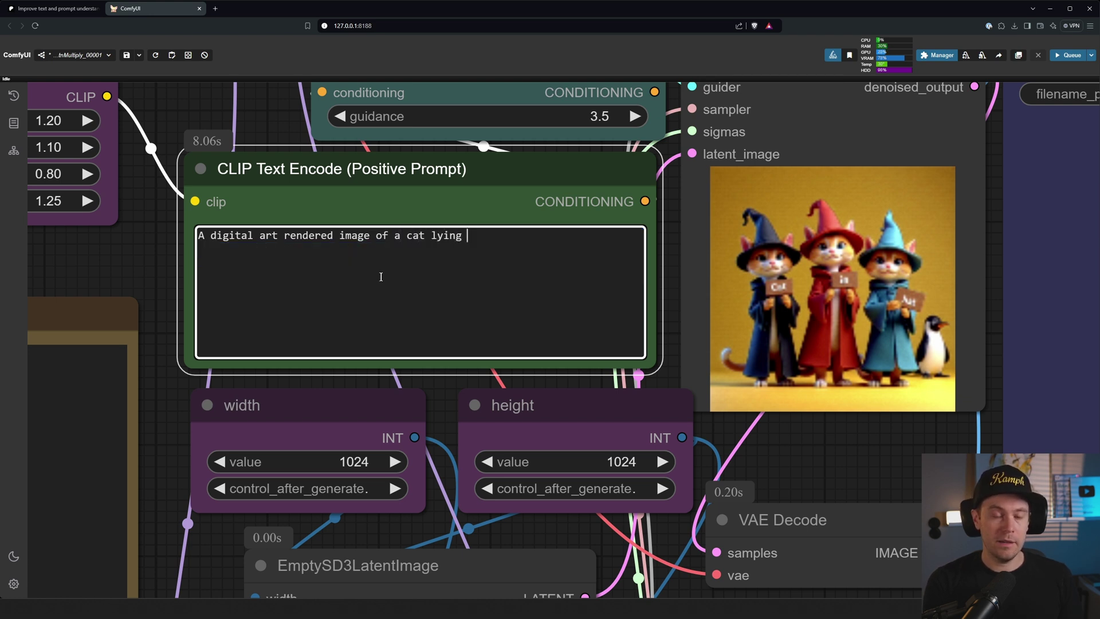
{"action": "type", "text": "in the floo"}
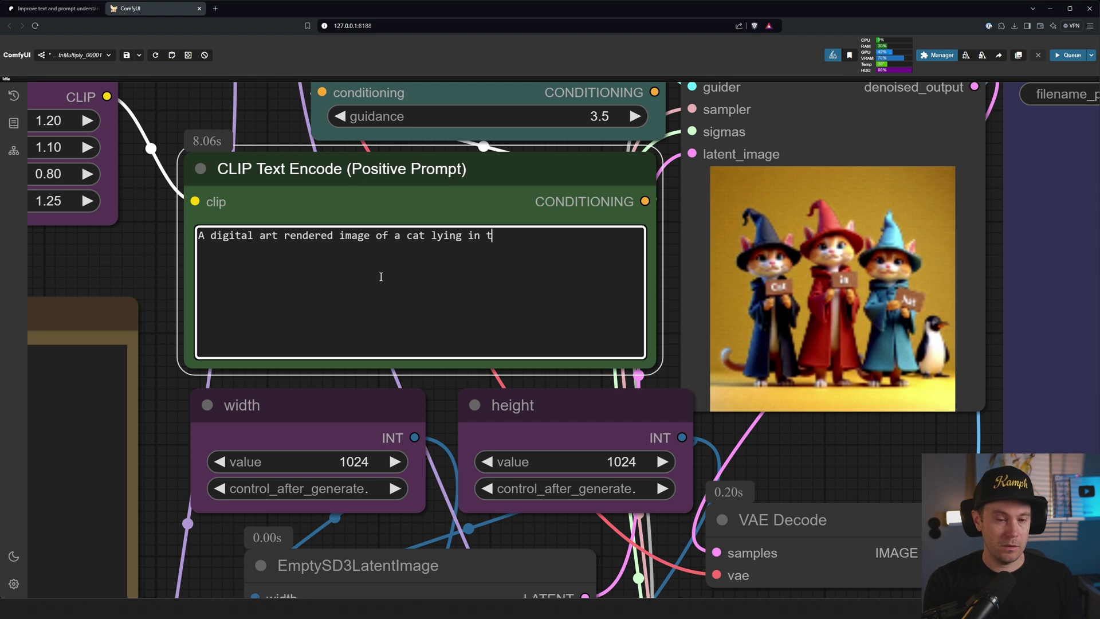
{"action": "key", "text": "BackSpace"}
{"action": "key", "text": "BackSpace"}
{"action": "key", "text": "BackSpace"}
{"action": "key", "text": "BackSpace"}
{"action": "key", "text": "BackSpace"}
{"action": "key", "text": "BackSpace"}
{"action": "type", "text": "he grass. A text above rea"}
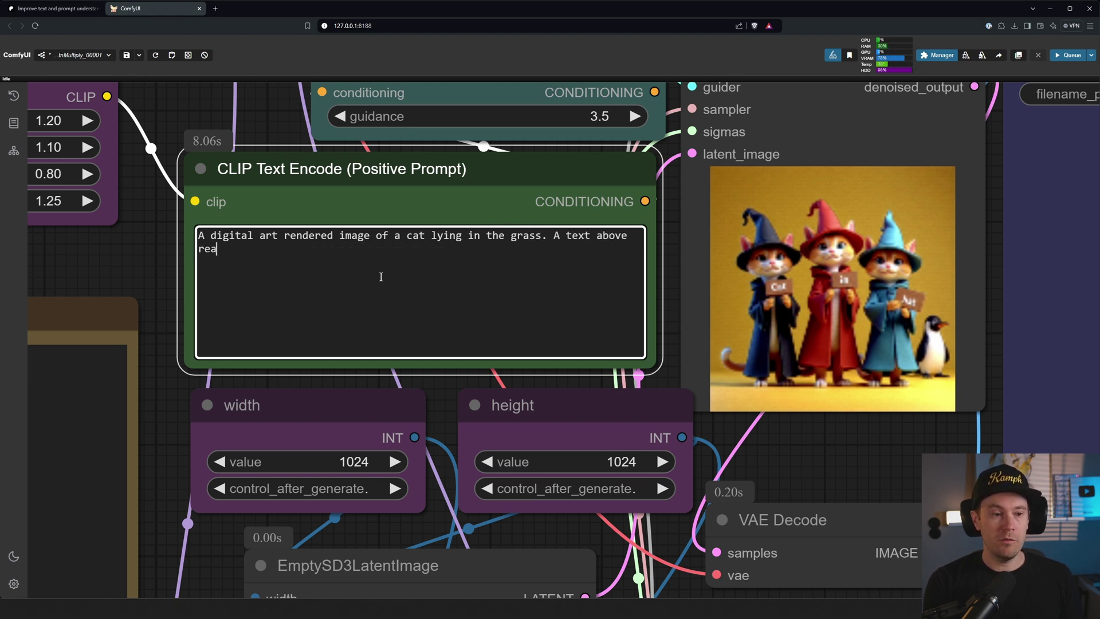
{"action": "type", "text": "ds \"Pet me right meow"}
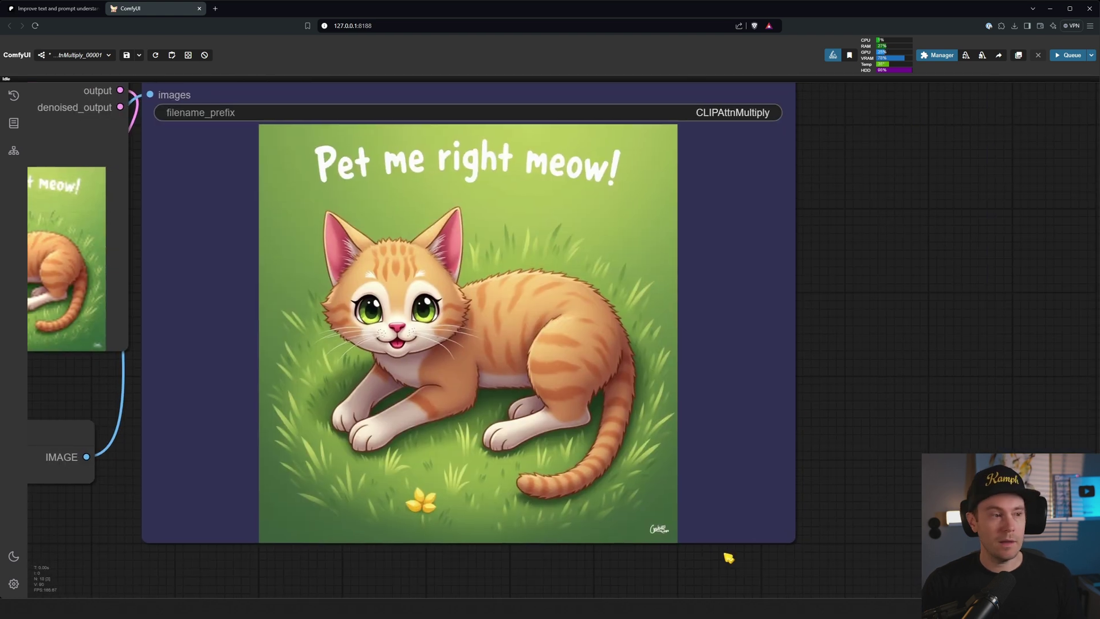
{"action": "left_click_drag", "start_coordinate": [727, 557], "coordinate": [720, 555]}
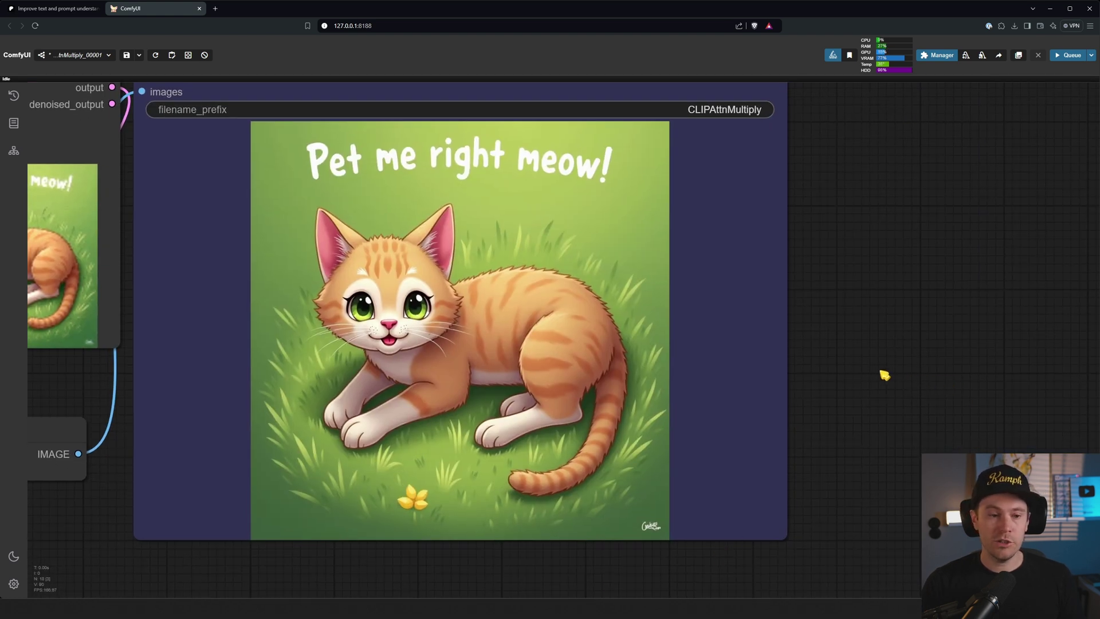